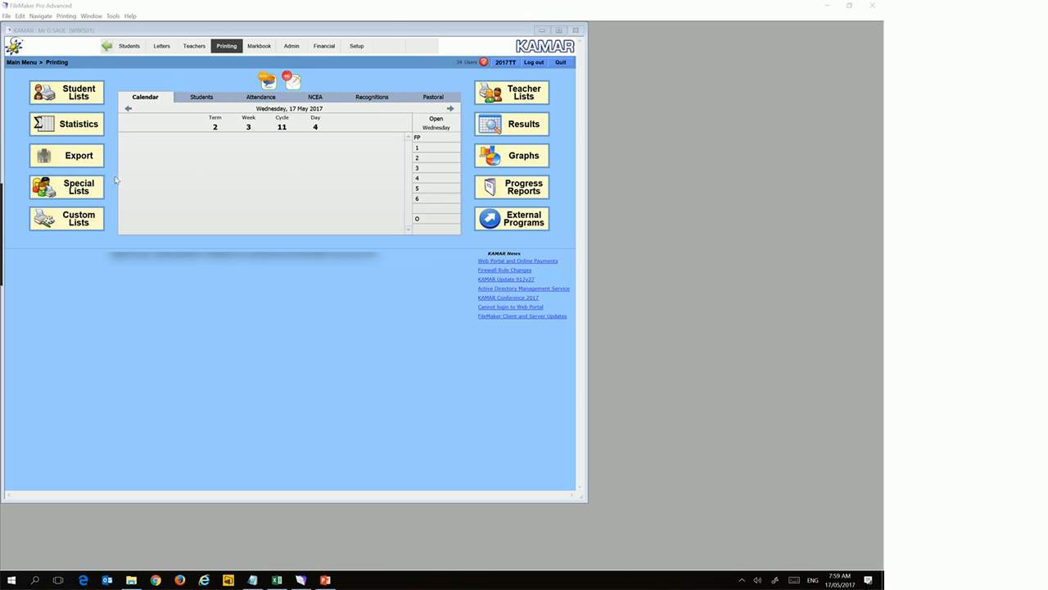
Open the data export for all attending students, with the search preview switched off
left_click(77, 163)
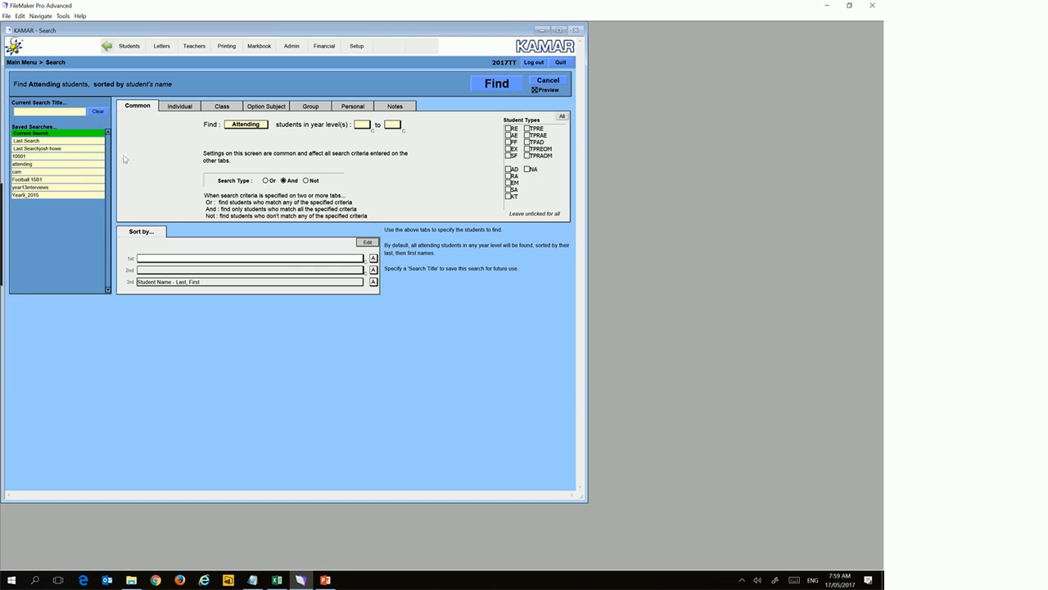
left_click(540, 92)
left_click(502, 85)
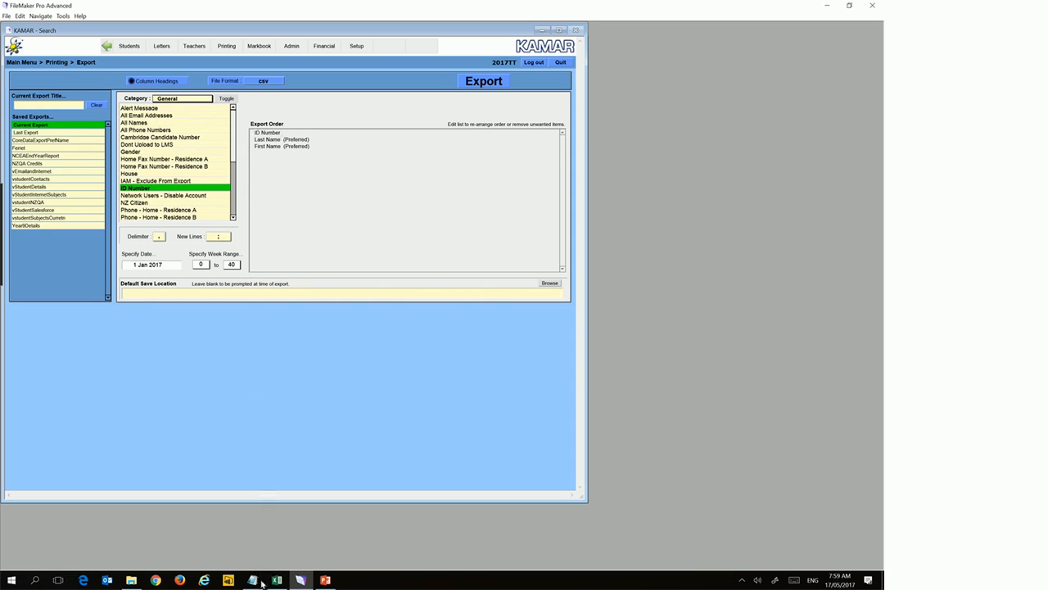
Replace the export order with ID Number, Last Name (Preferred), First Name (Preferred), Student e-mail - School and Current Subjects, Line, Teacher (semi-colon)
left_click(254, 578)
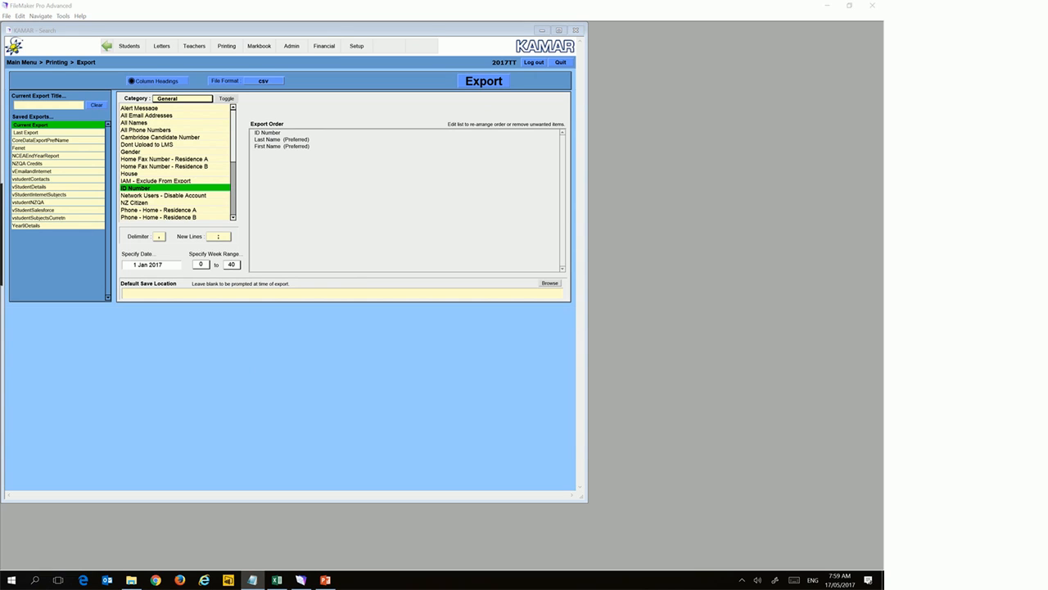
left_click(260, 132)
left_click_drag(253, 132, 319, 153)
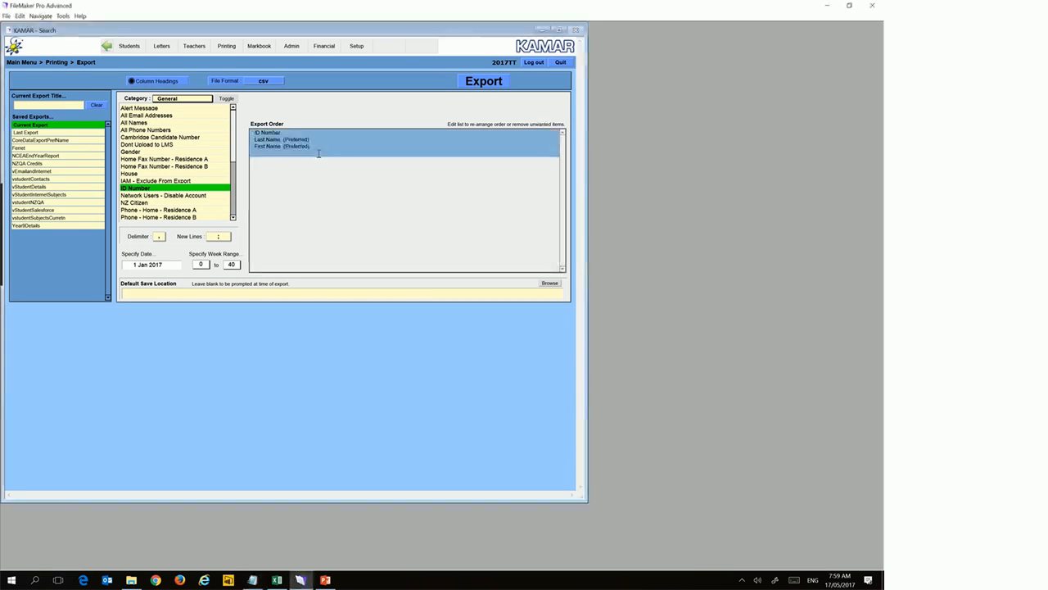
type("ID Number  Last Name (Preferred)  First Name (Preferred)  Student e-mail - School  Current Subjects, Line, Teacher (semi-colon)")
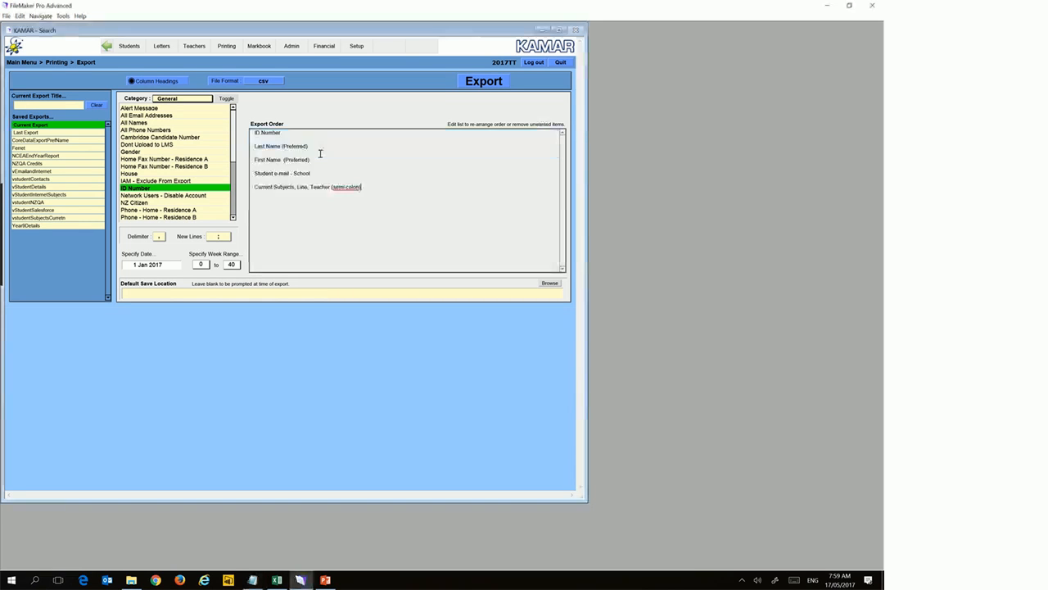
Remove the blank lines between the five fields in the export order
left_click(264, 138)
key("BackSpace")
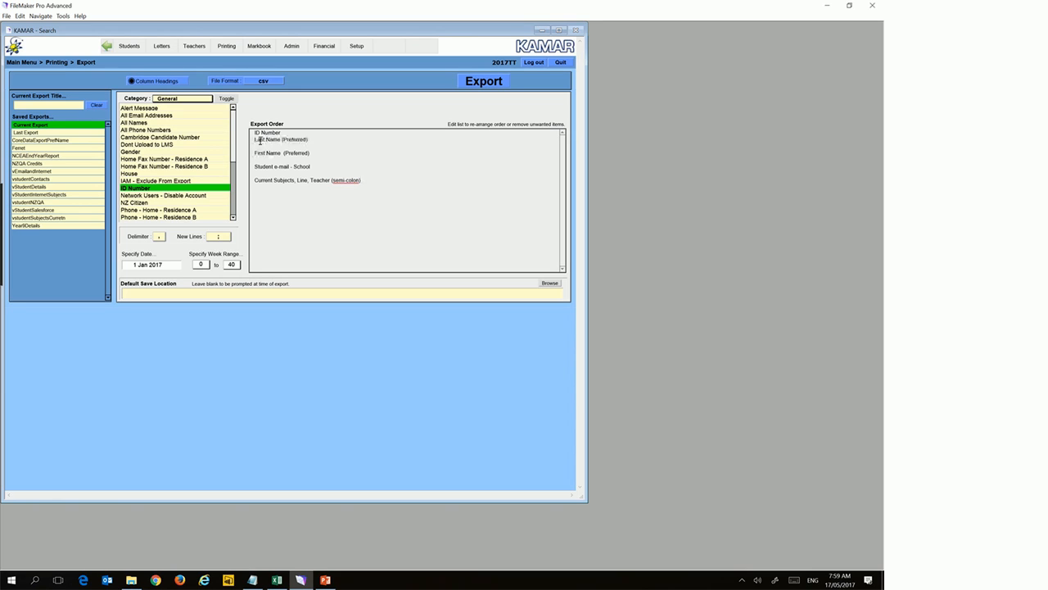
left_click(254, 145)
key("BackSpace")
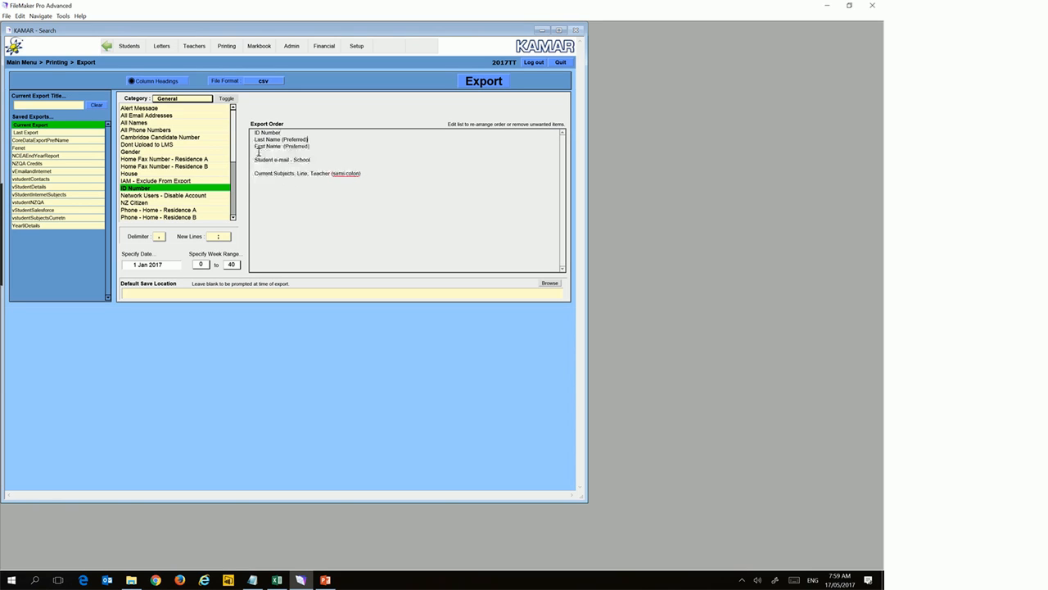
left_click(258, 153)
key("BackSpace")
left_click(262, 159)
key("BackSpace")
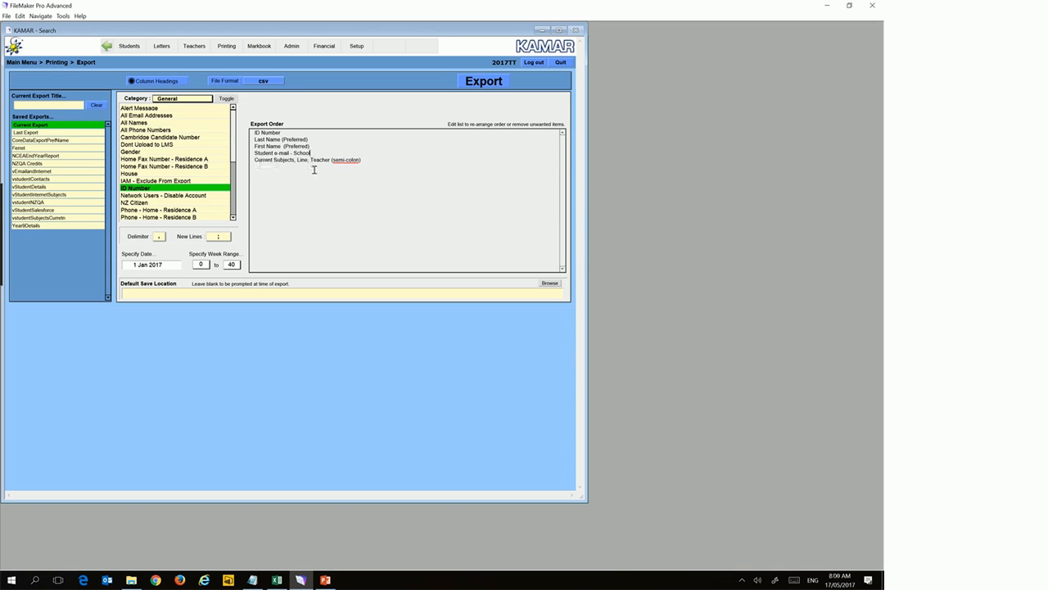
left_click(486, 85)
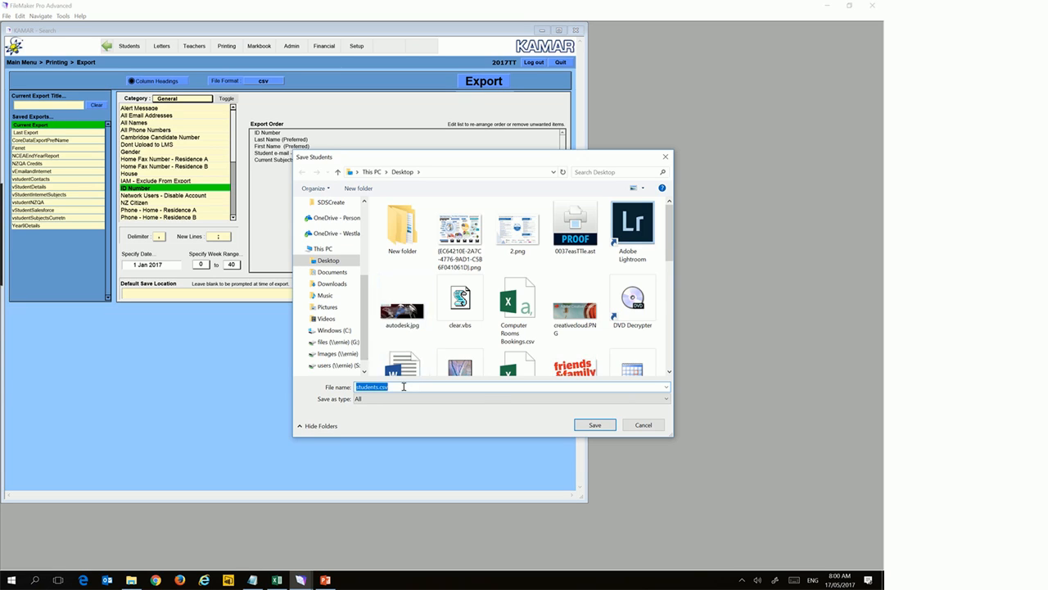
left_click(357, 387)
type("vcurrent")
left_click(665, 157)
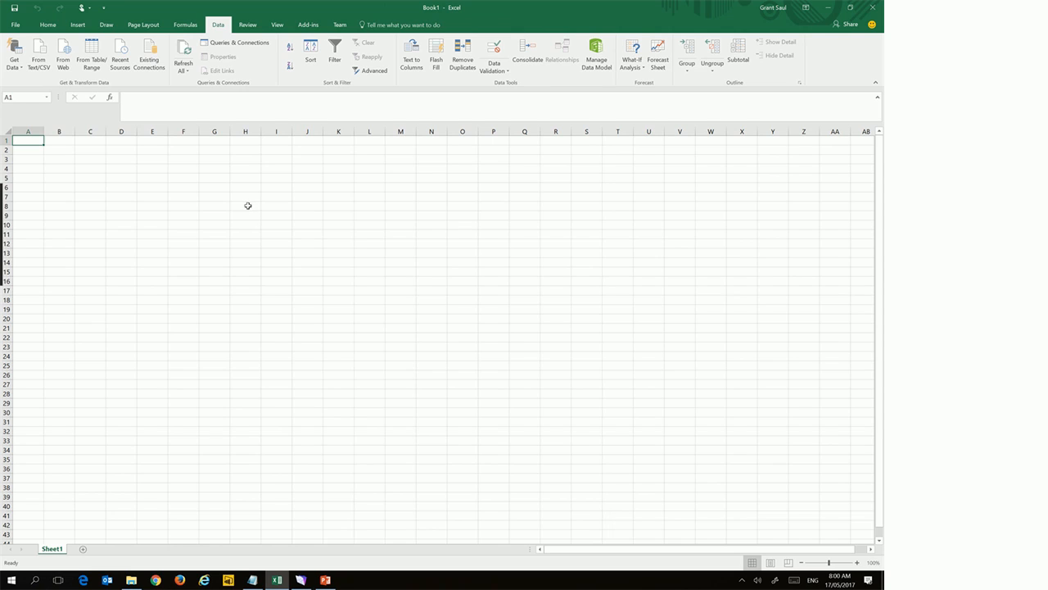
In Excel, import vcurrentstudents.csv from C:\BI\SDS\SDSCreate and load it into the workbook
left_click(21, 69)
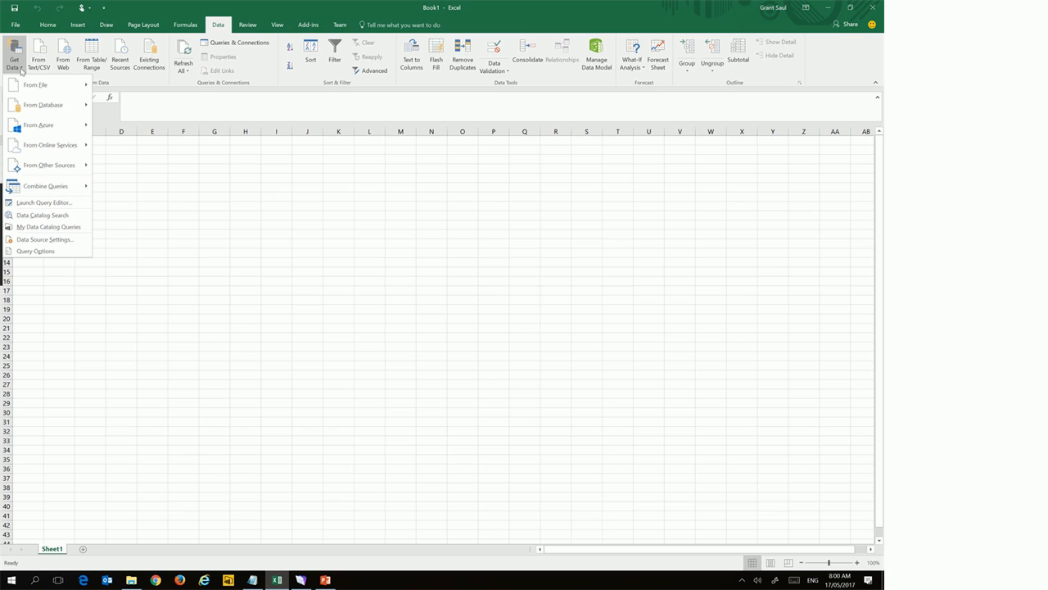
left_click(38, 59)
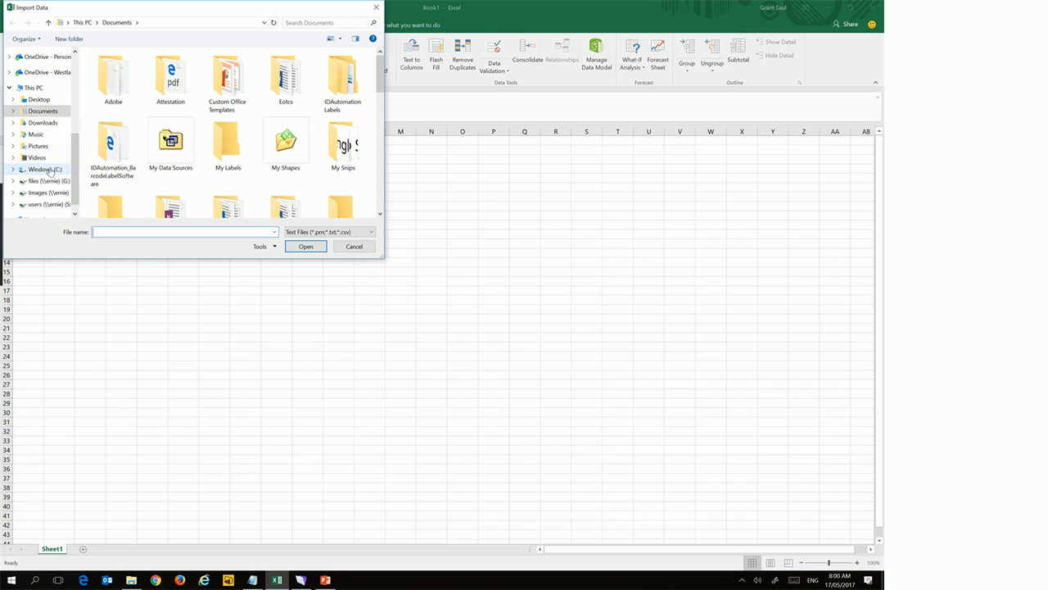
left_click(46, 170)
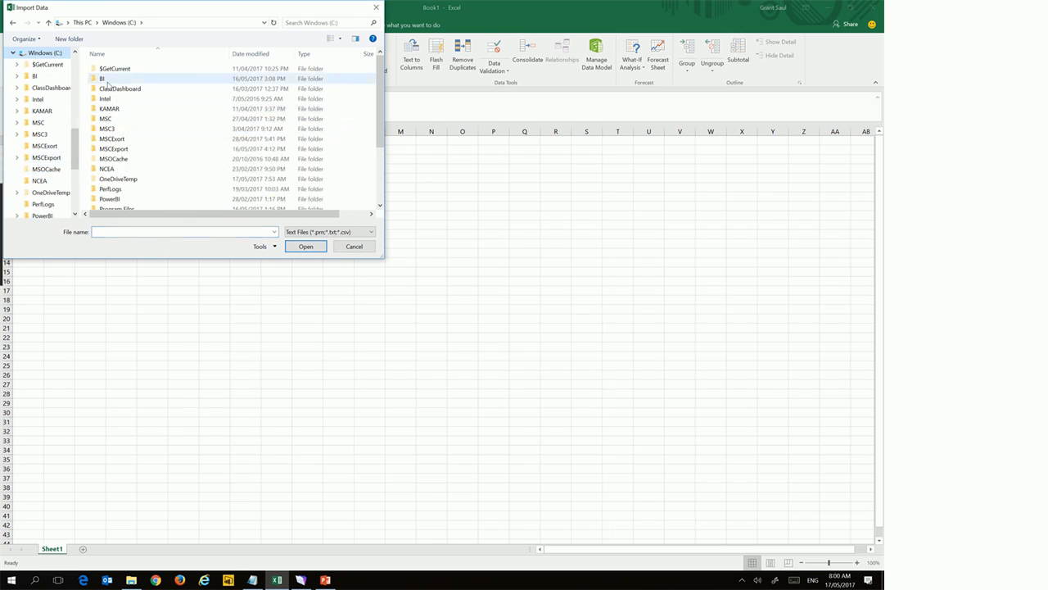
double_click(105, 79)
left_click(105, 99)
double_click(105, 99)
double_click(110, 69)
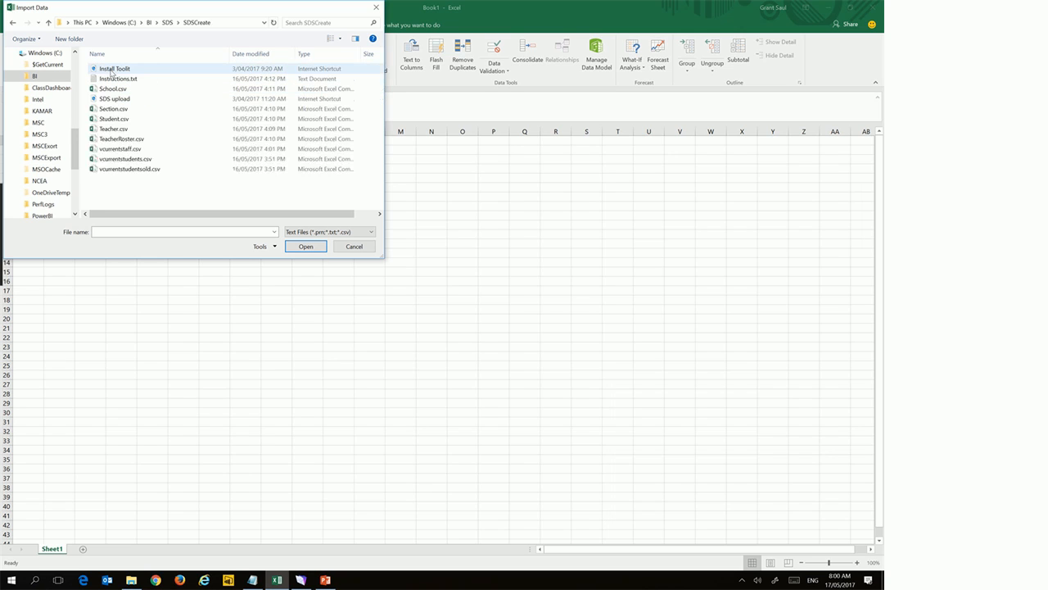
double_click(112, 160)
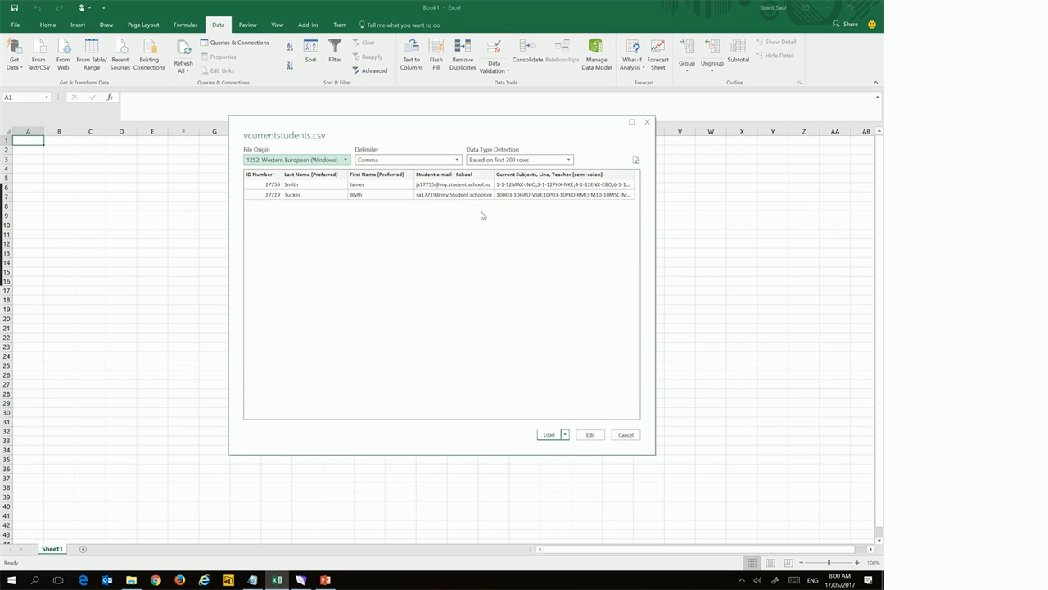
left_click(548, 435)
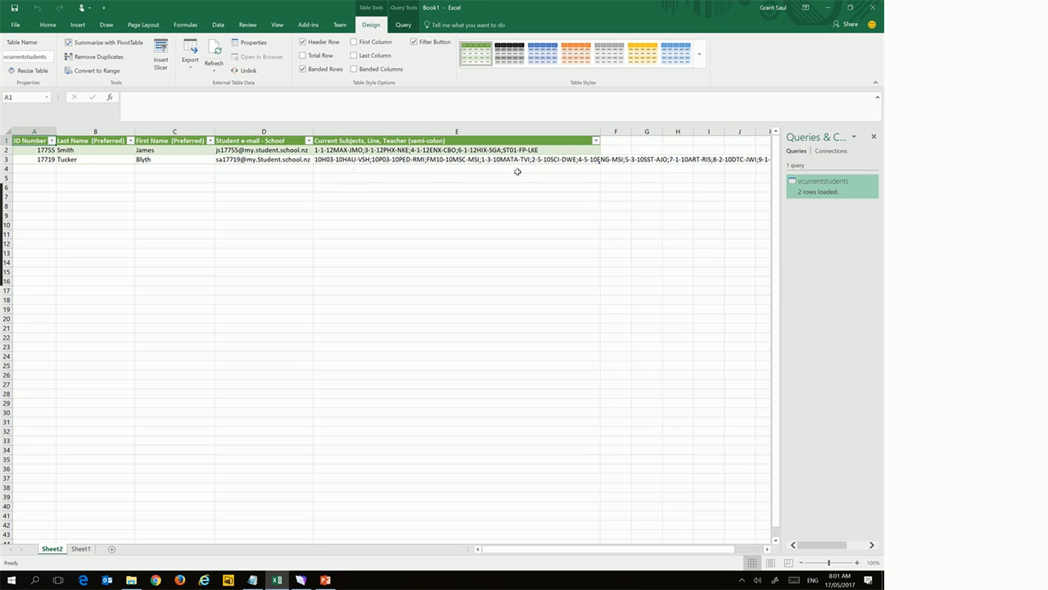
Open the vcurrentstudents query for editing in the Query Editor
mouse_move(812, 190)
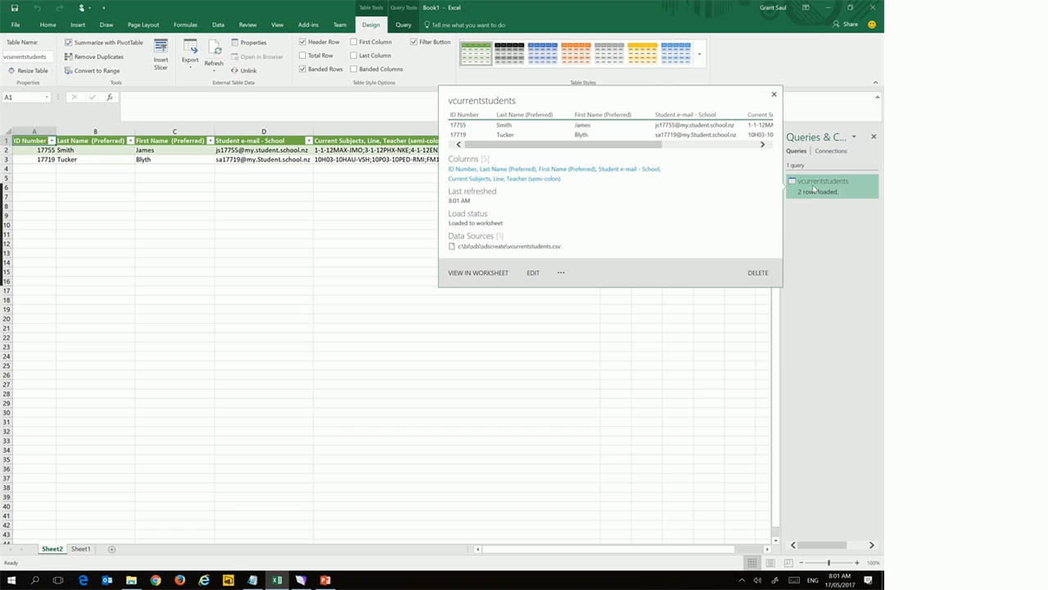
left_click(217, 24)
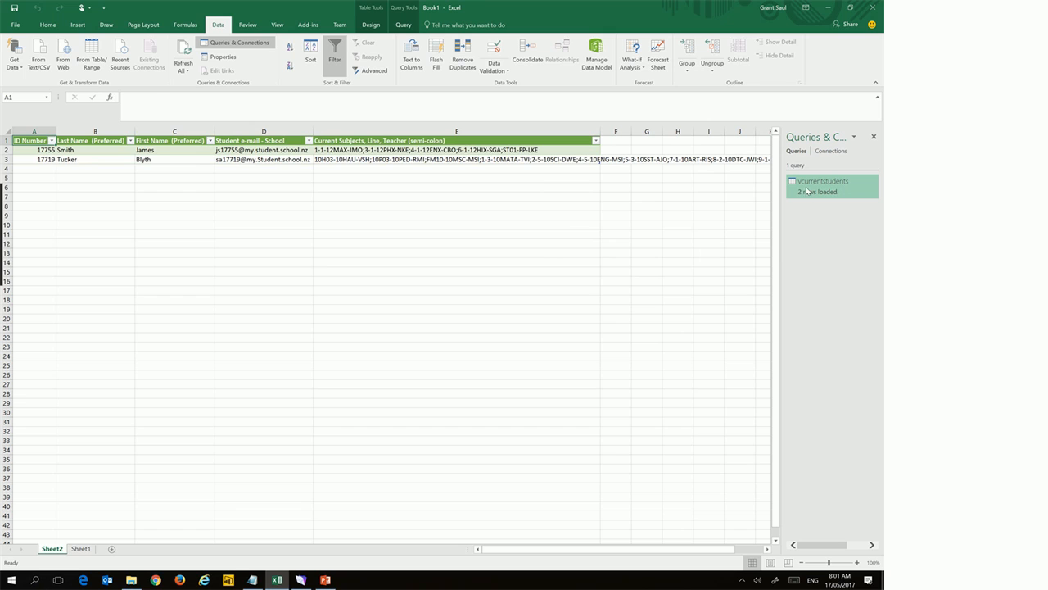
right_click(807, 191)
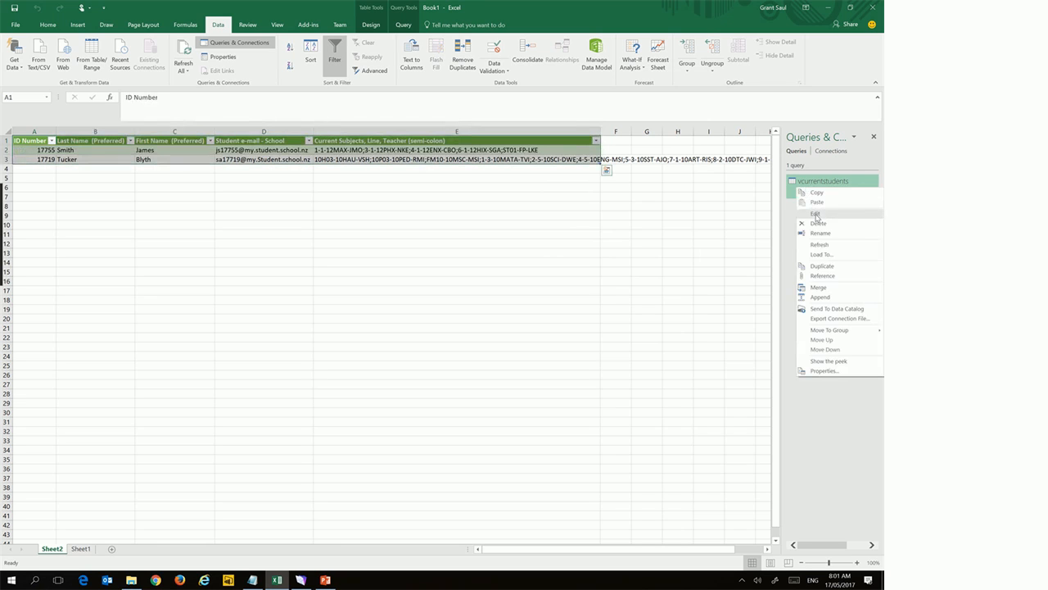
left_click(816, 214)
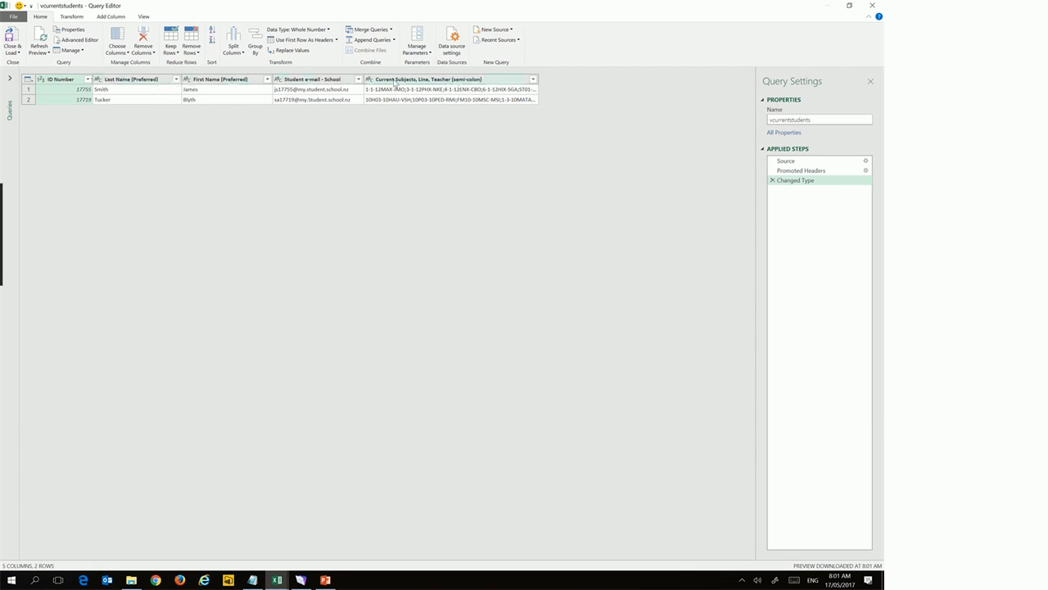
Split the Current Subjects, Line, Teacher (semi-colon) column at each occurrence of the semicolon delimiter
right_click(158, 82)
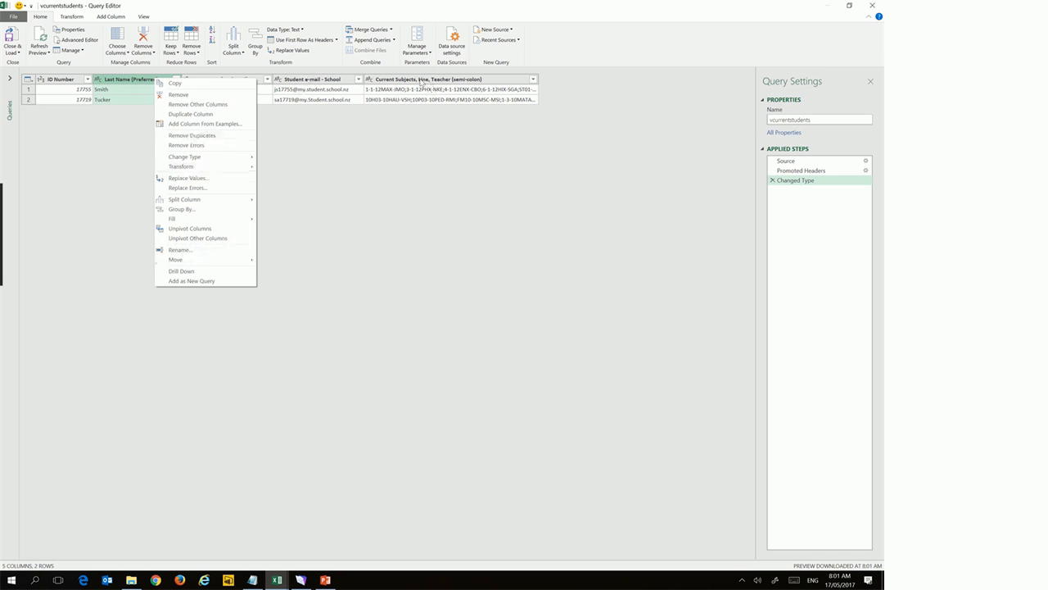
left_click(416, 80)
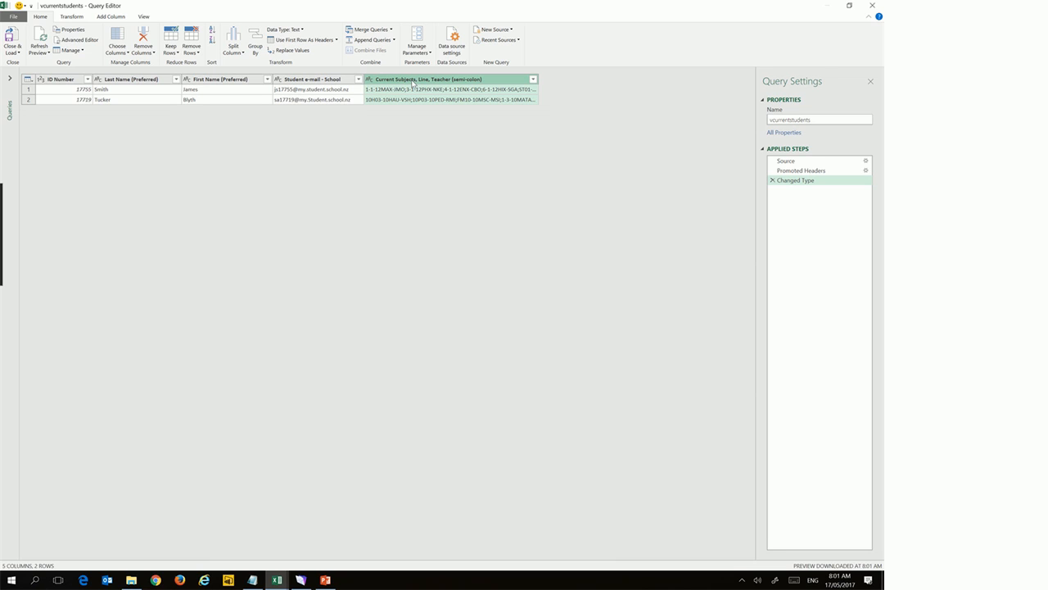
right_click(414, 83)
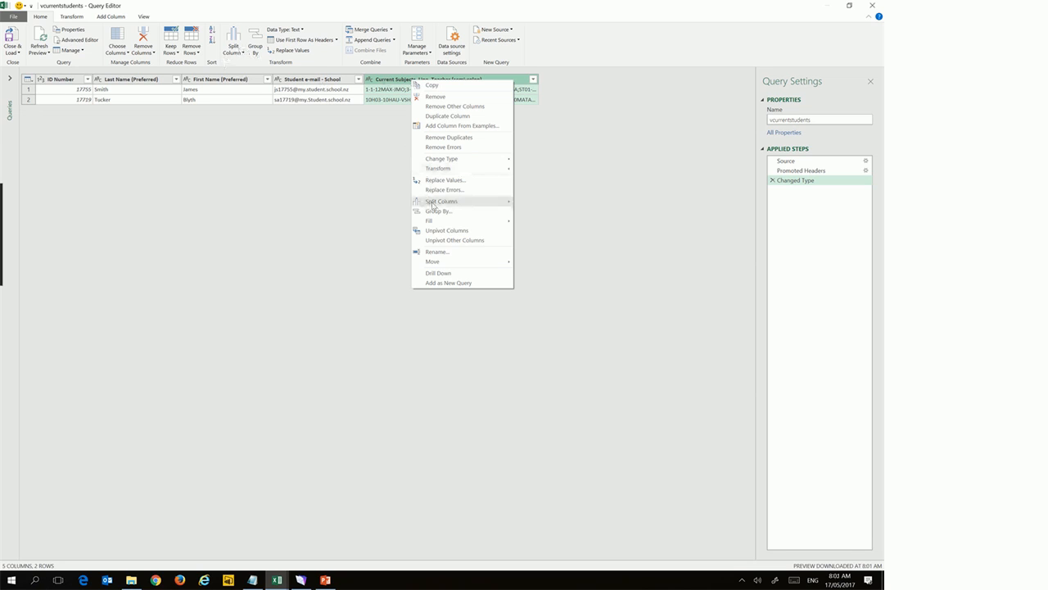
mouse_move(431, 201)
left_click(557, 202)
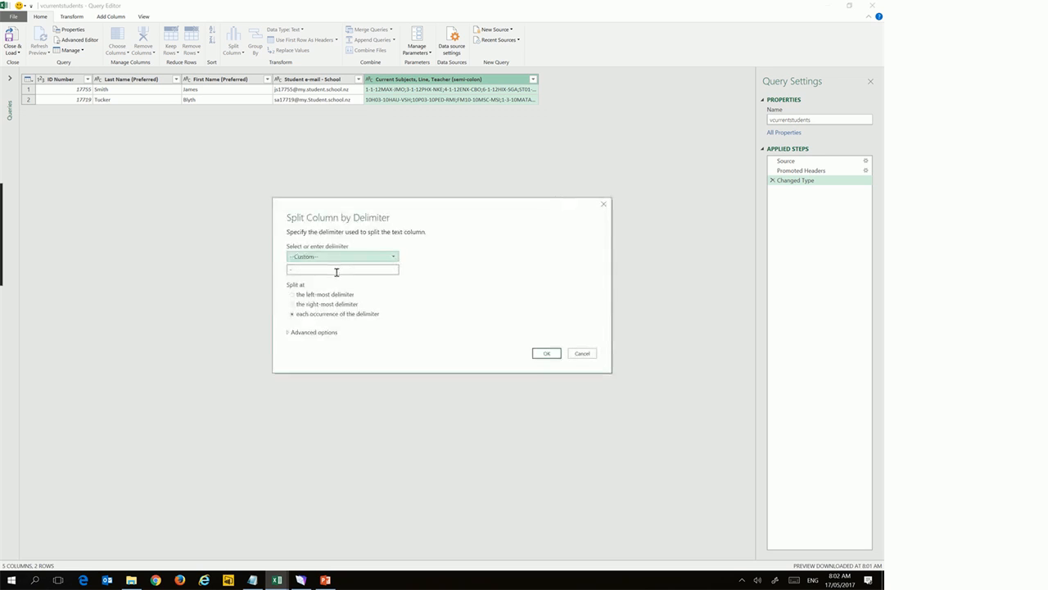
left_click(395, 259)
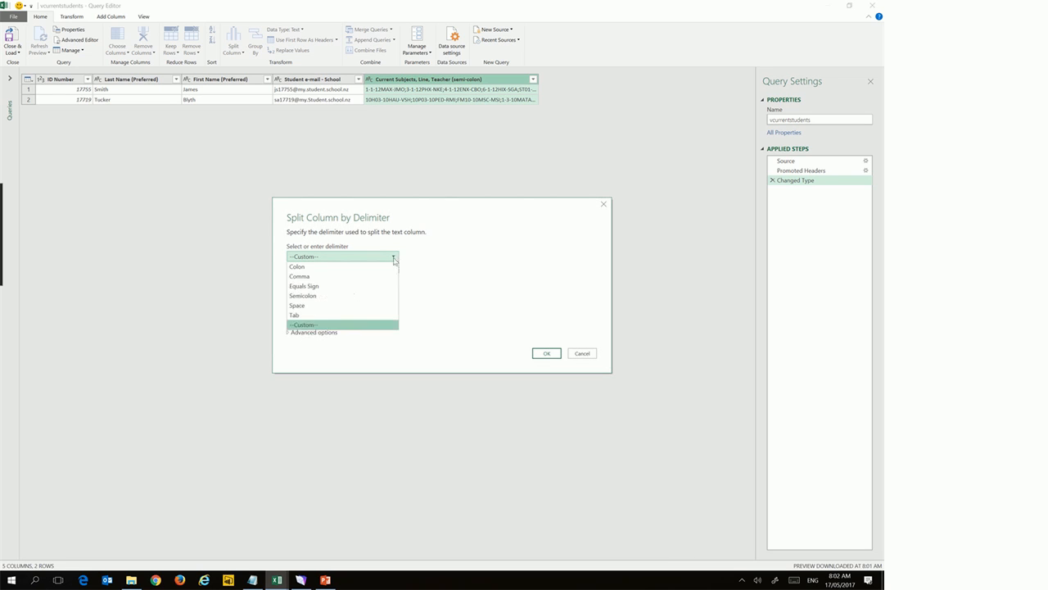
left_click(339, 296)
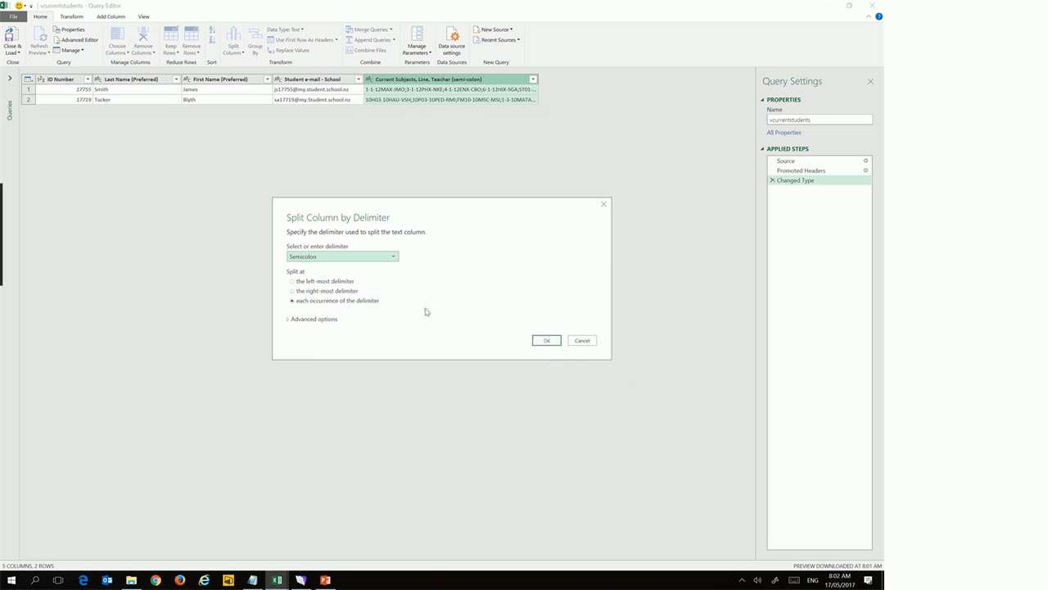
left_click(542, 343)
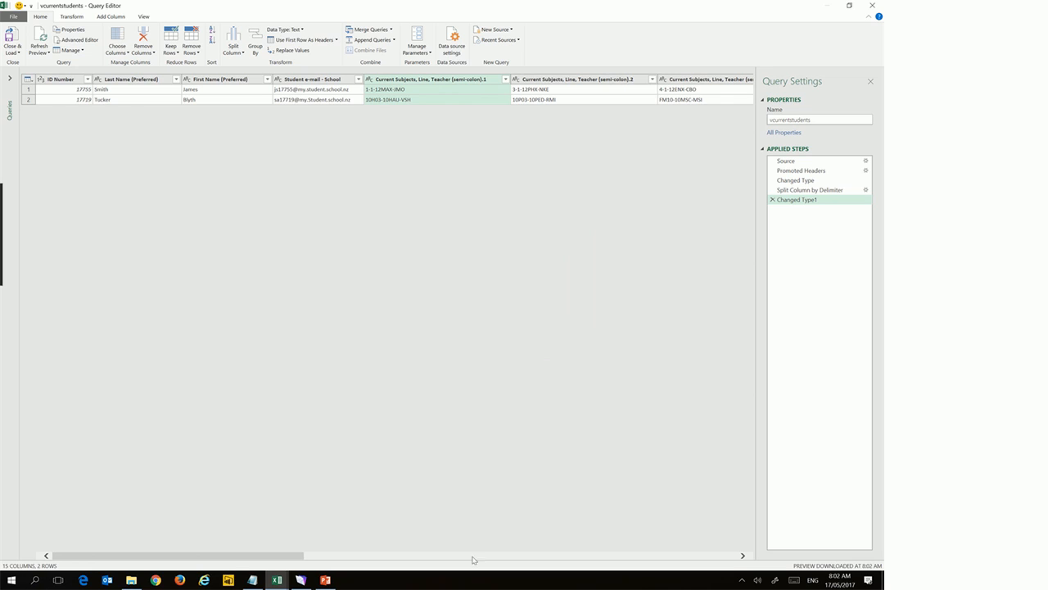
Unpivot all the split Current Subjects, Line, Teacher columns, from .1 through .11
left_click(425, 79)
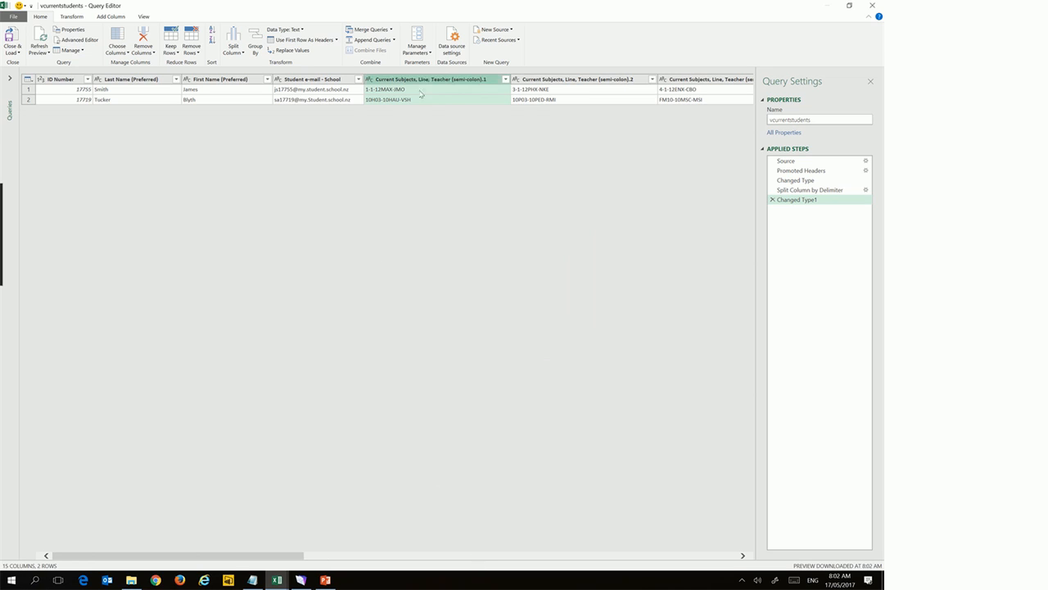
left_click(576, 557)
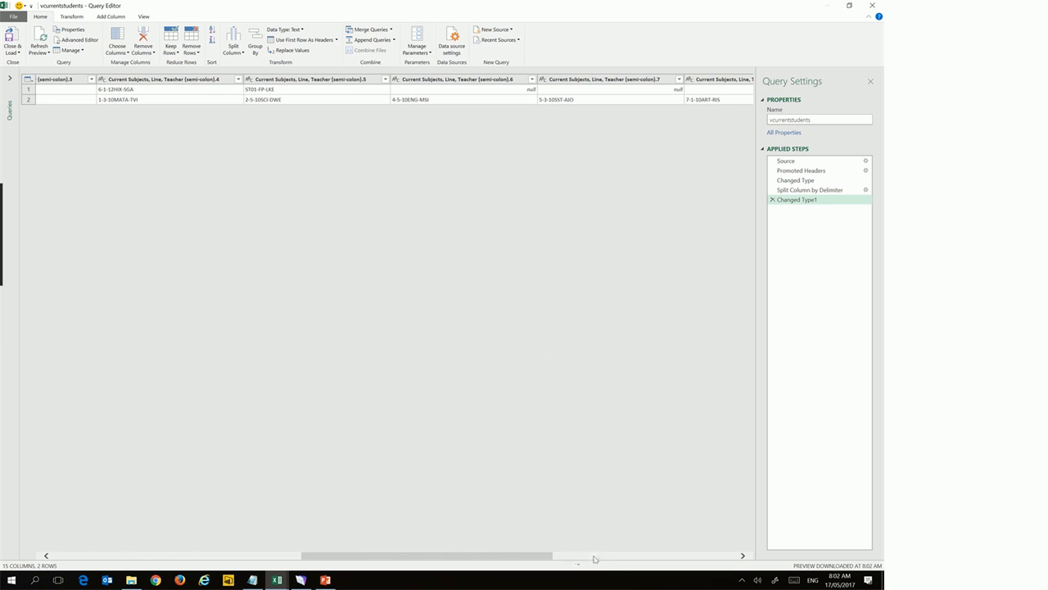
left_click(601, 558)
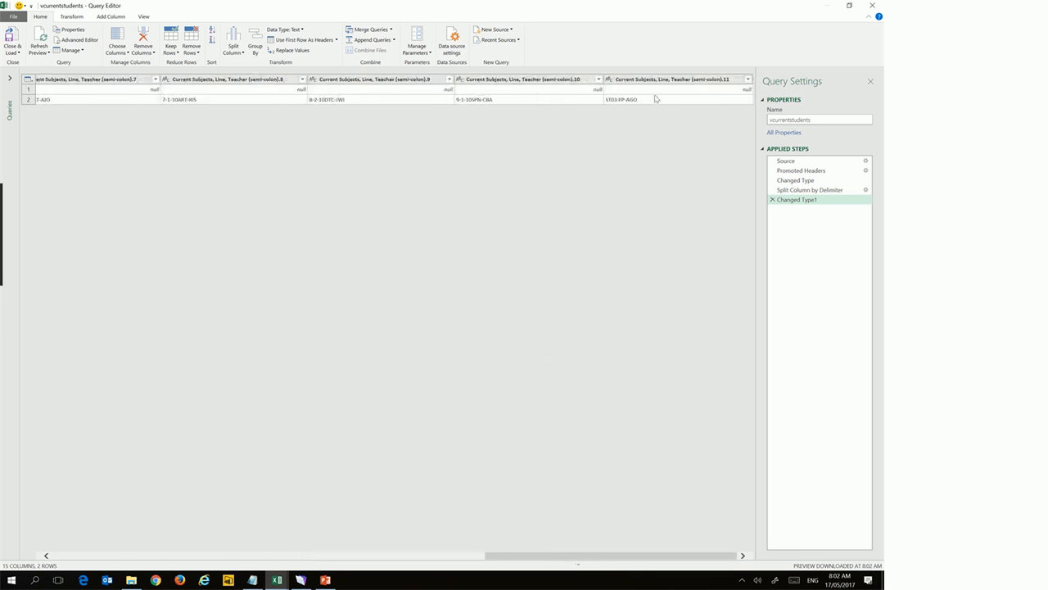
left_click(655, 83, "shift")
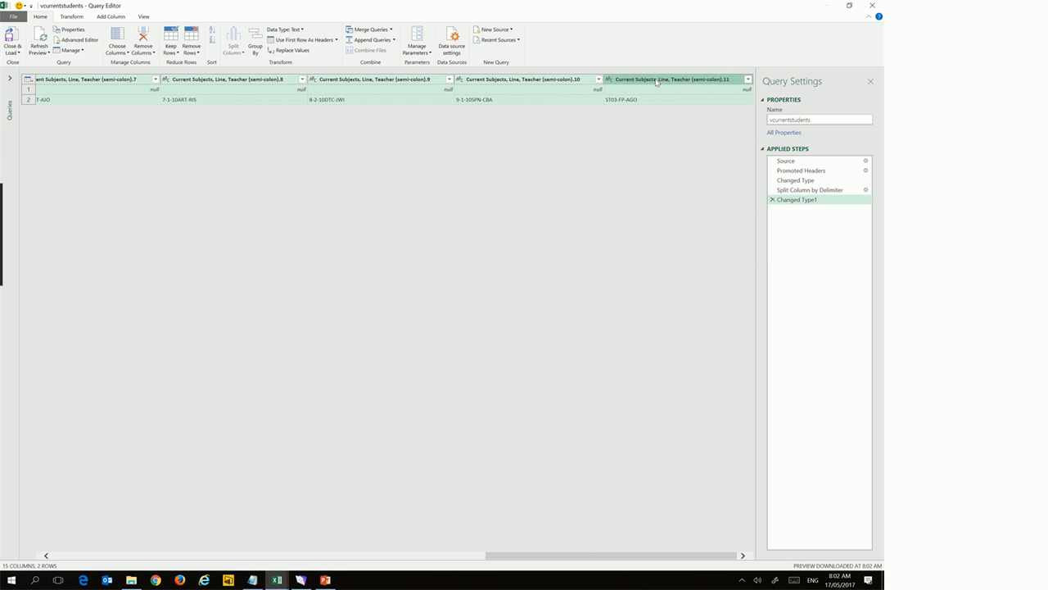
right_click(657, 82)
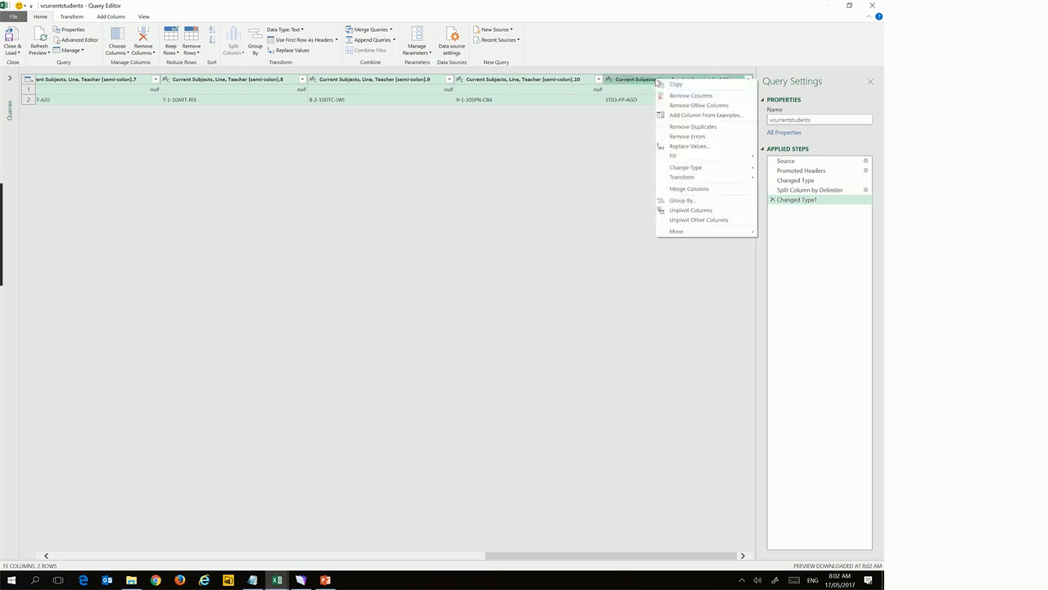
left_click(690, 210)
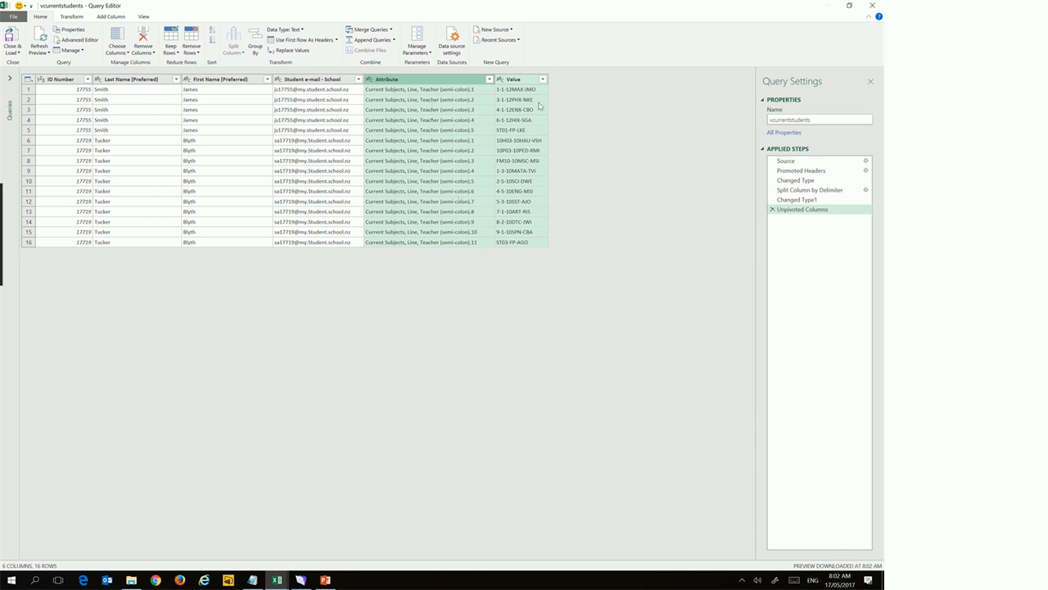
Remove the Attribute column from the unpivoted student data
left_click(442, 89)
left_click(418, 80)
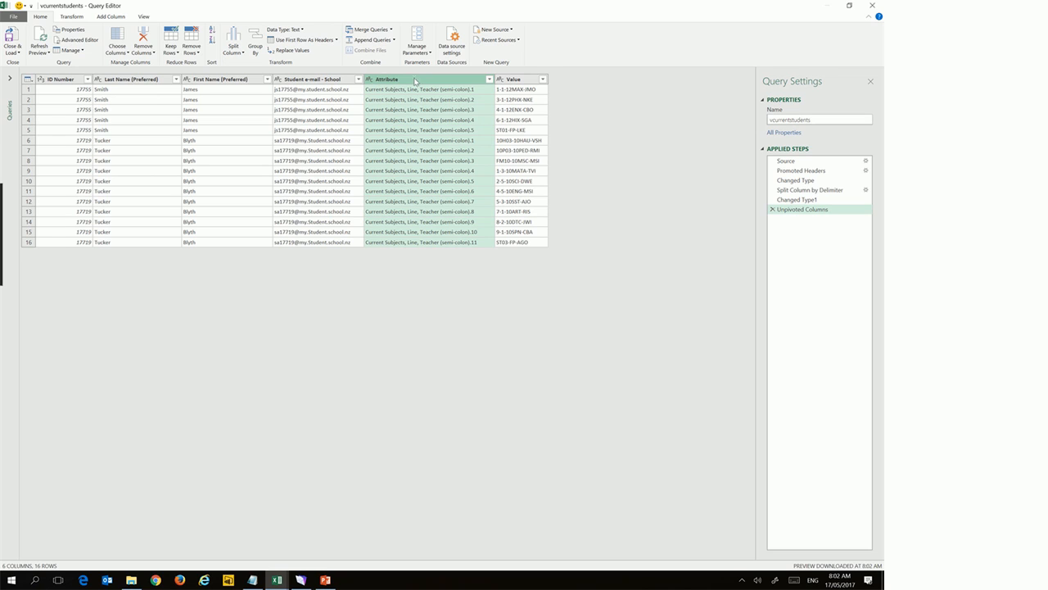
right_click(415, 81)
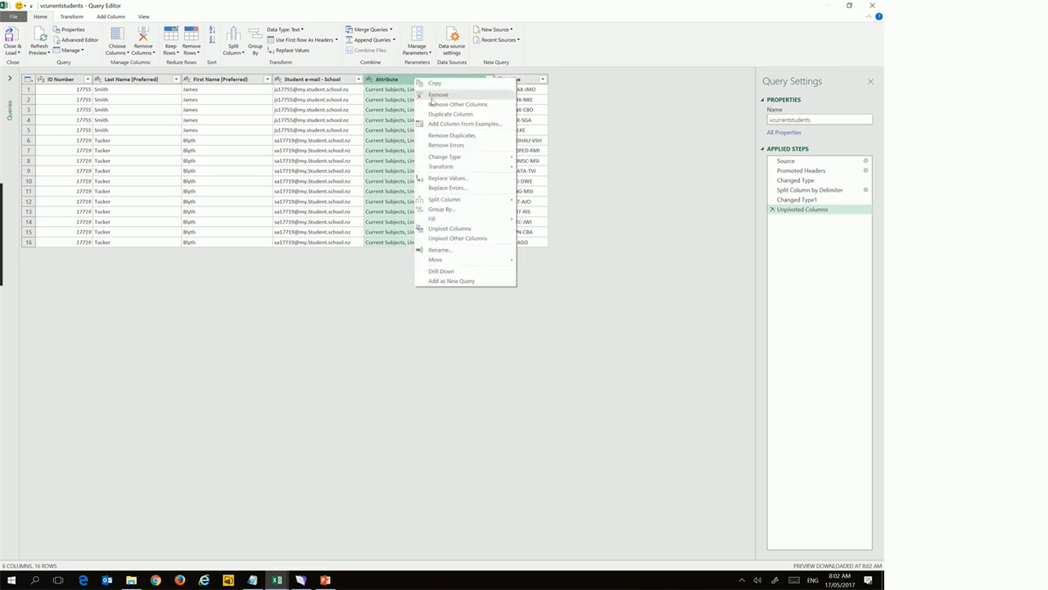
left_click(433, 101)
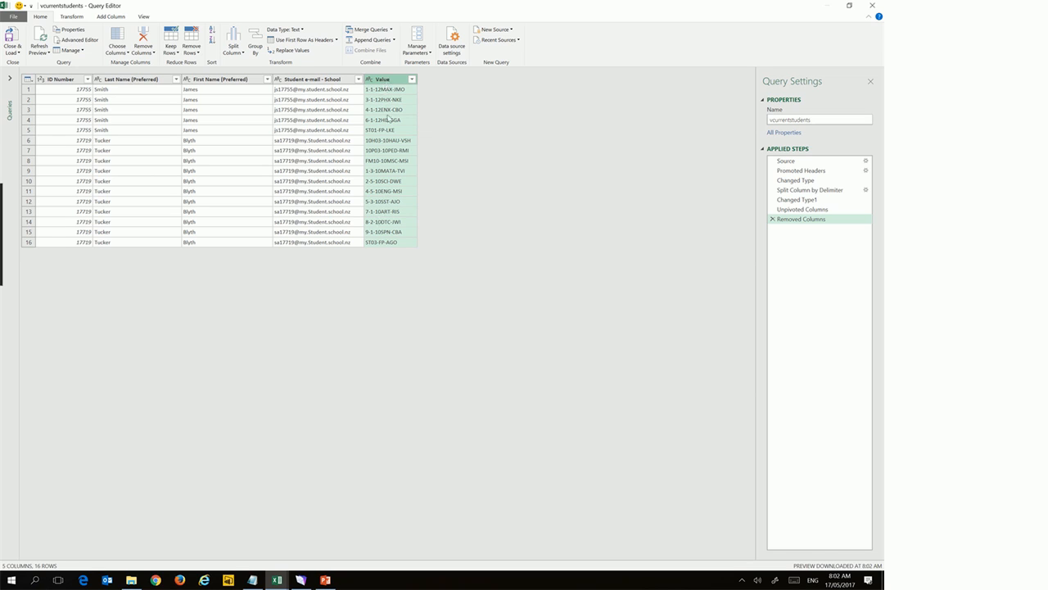
Split the Value column by a custom hyphen delimiter at the right-most occurrence only
right_click(387, 77)
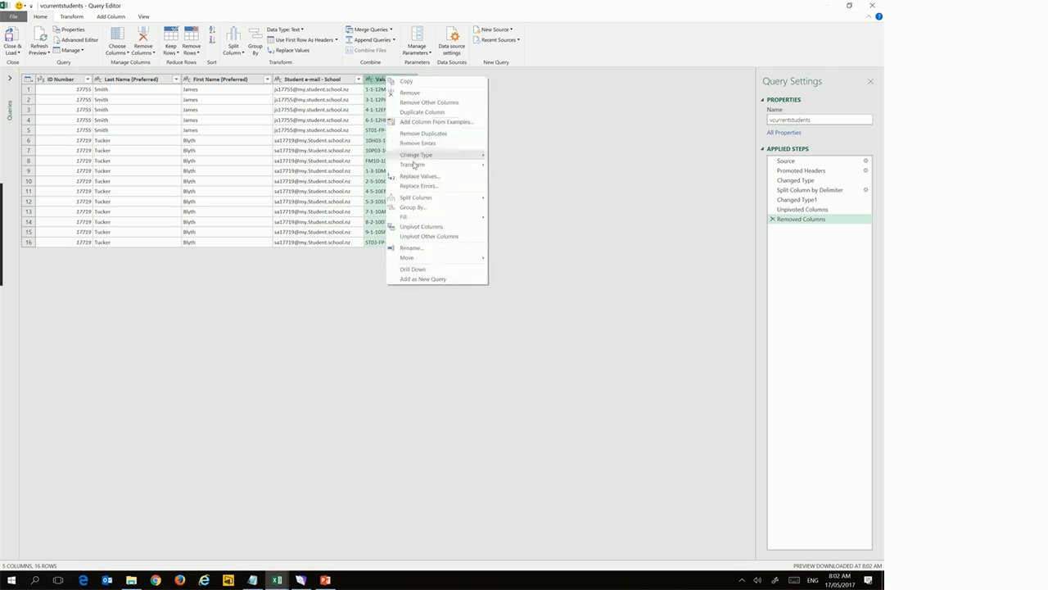
mouse_move(430, 198)
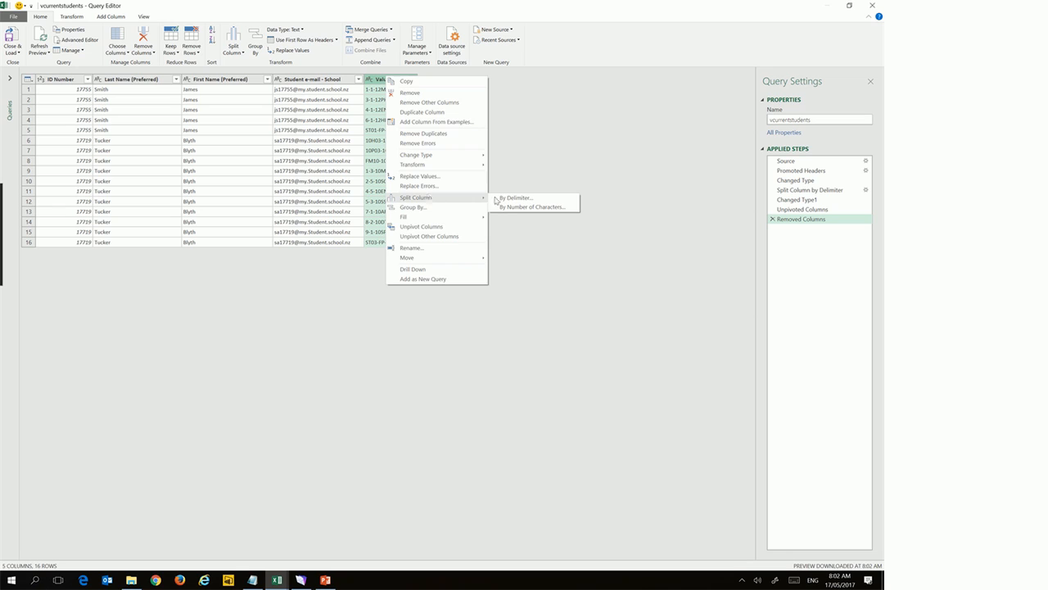
left_click(511, 199)
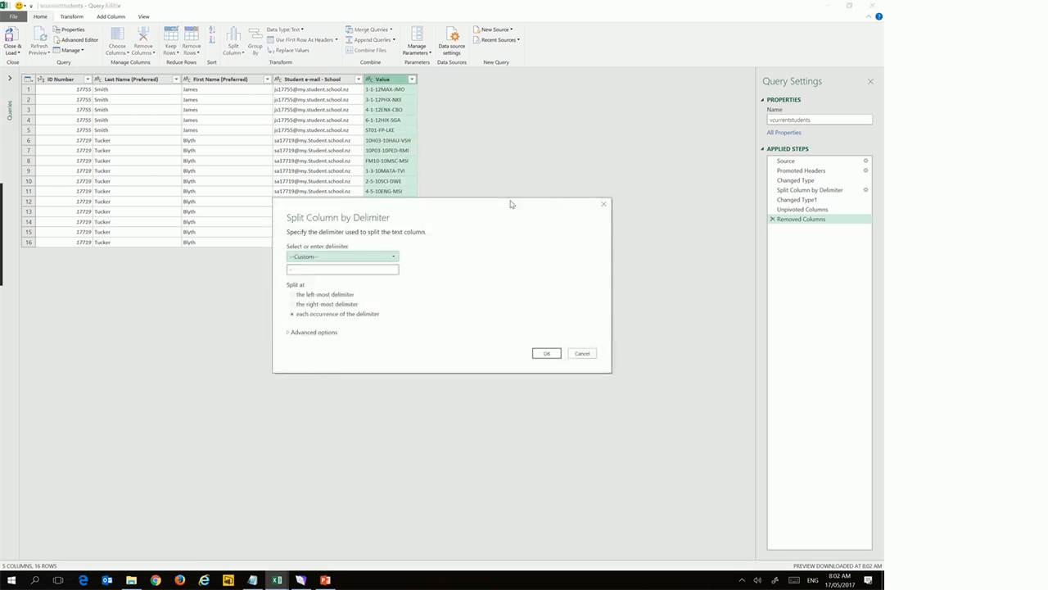
left_click(334, 270)
left_click(303, 305)
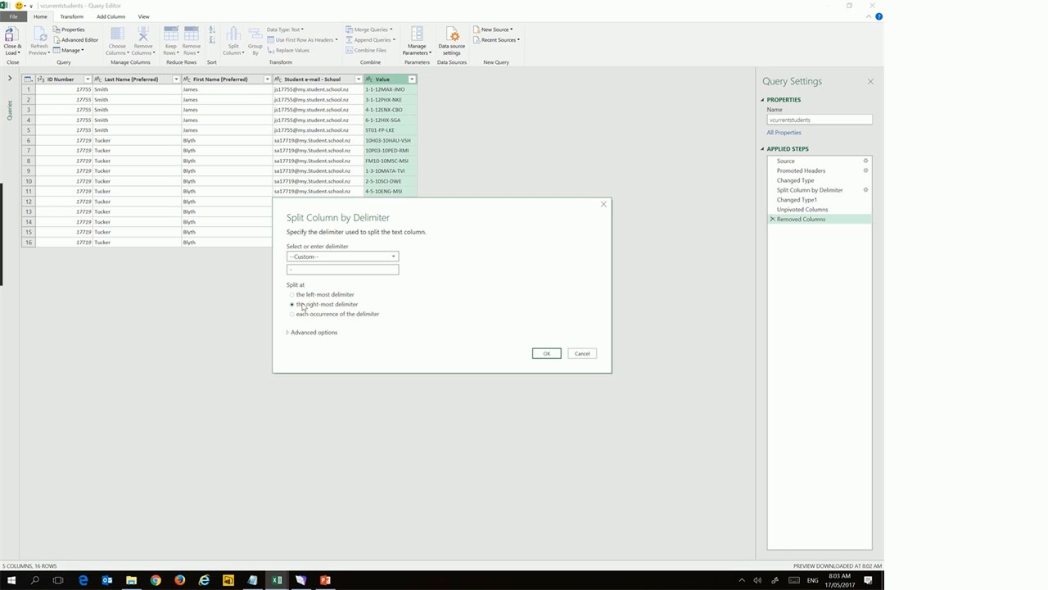
left_click(546, 354)
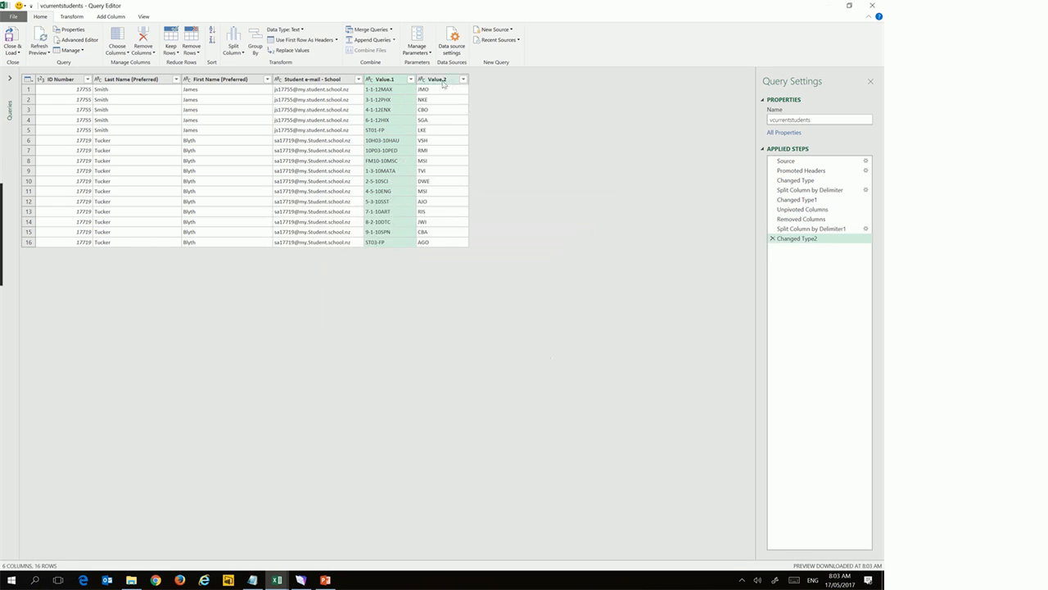
Rename the Value.2 column to Teacher Code
right_click(443, 83)
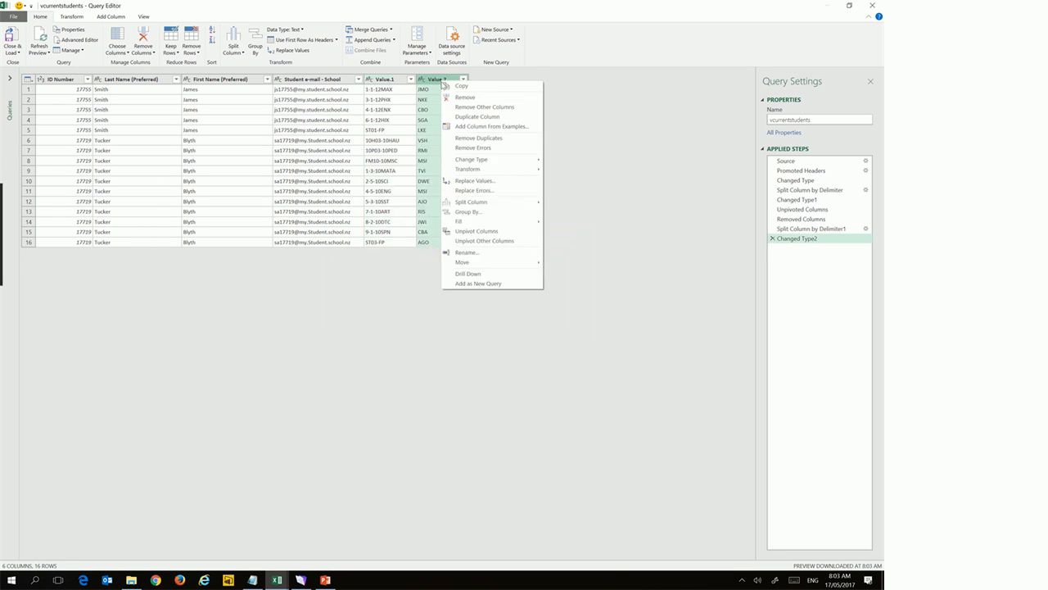
left_click(467, 252)
type("T")
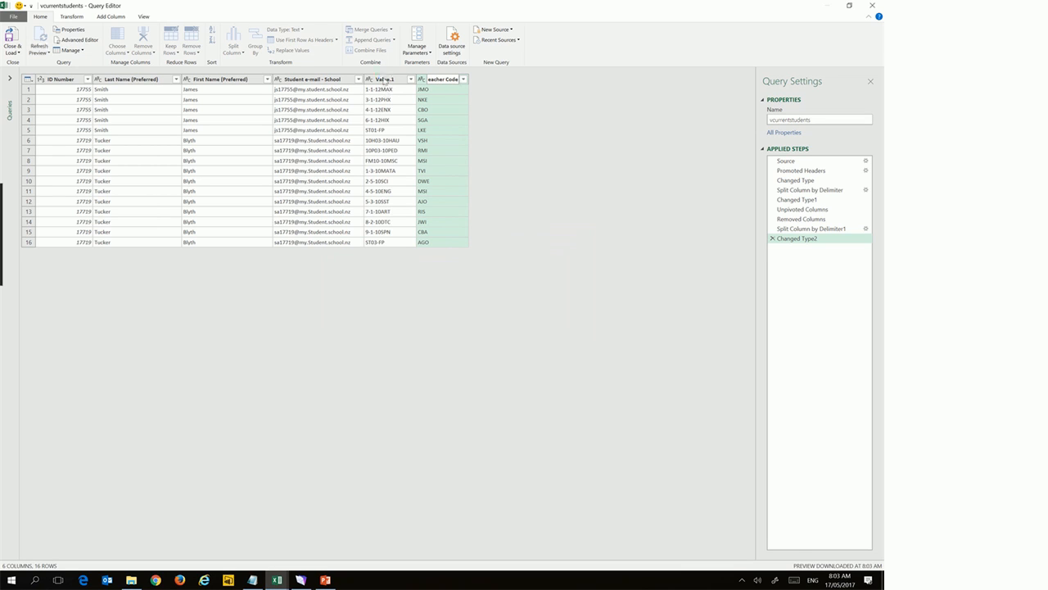
key("Return")
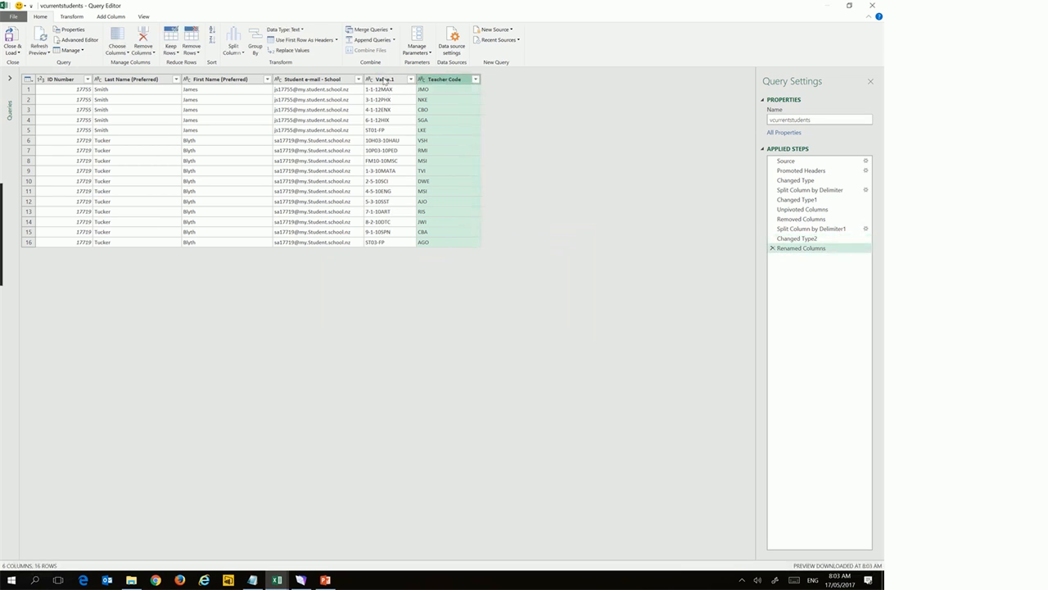
Split the Value.1 column by the custom hyphen delimiter at the right-most occurrence
right_click(383, 83)
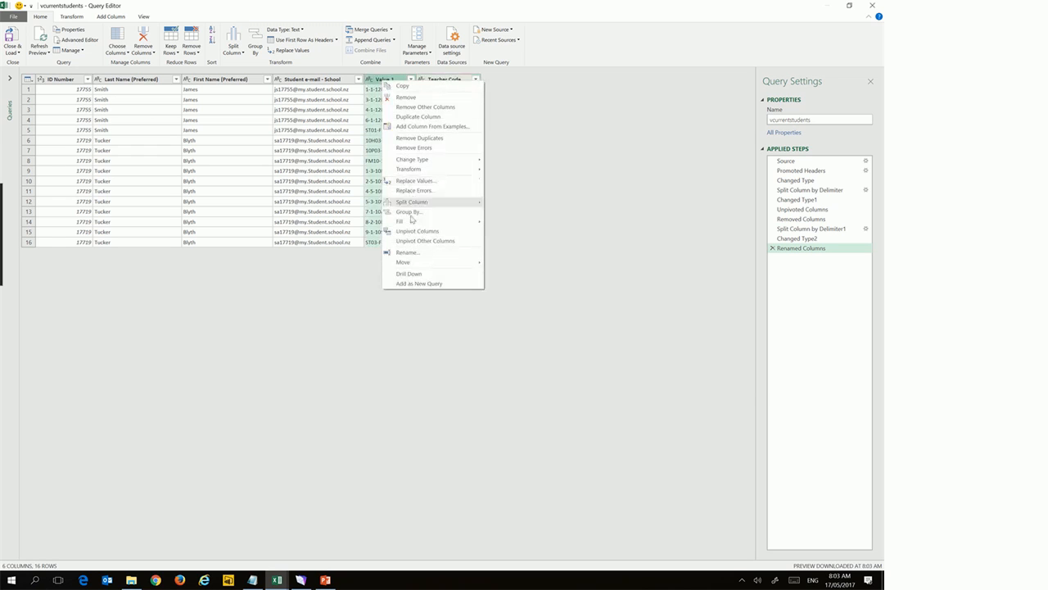
left_click(508, 207)
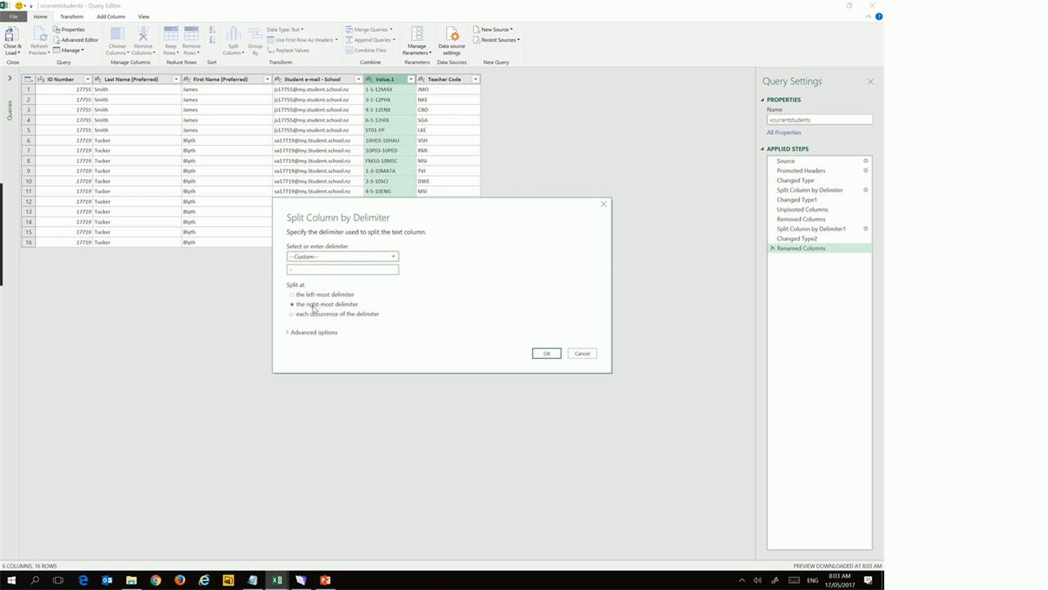
left_click(546, 353)
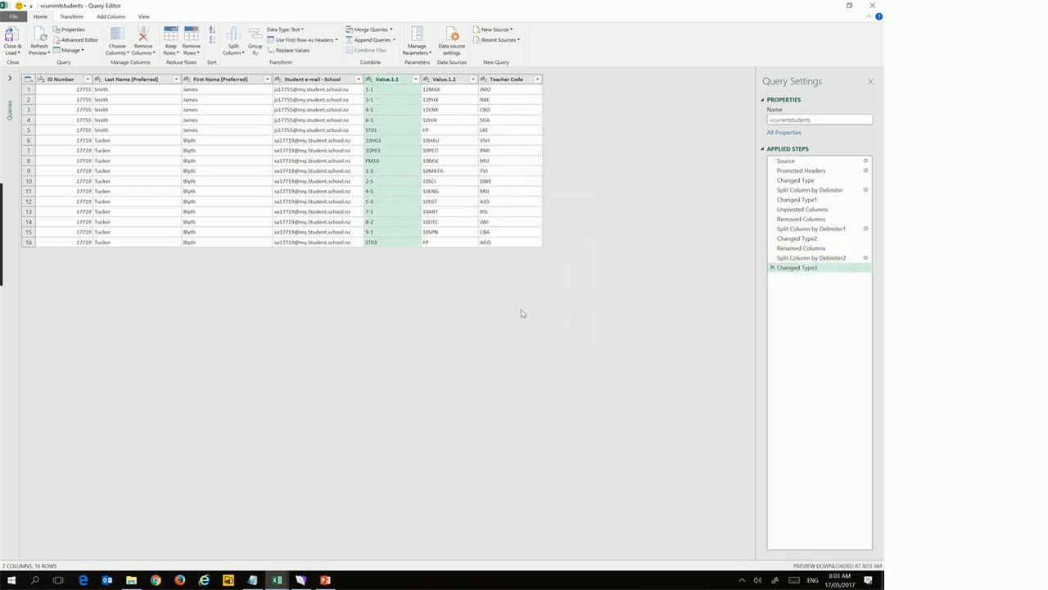
Rename the Value.1.2 column to CourseName
right_click(446, 81)
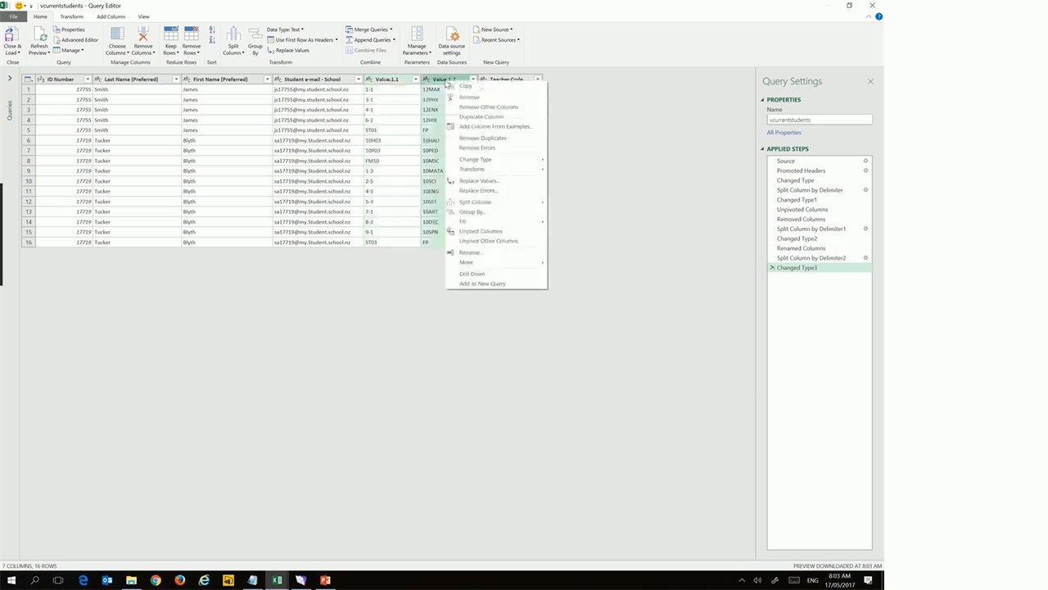
left_click(469, 251)
type("CourseName")
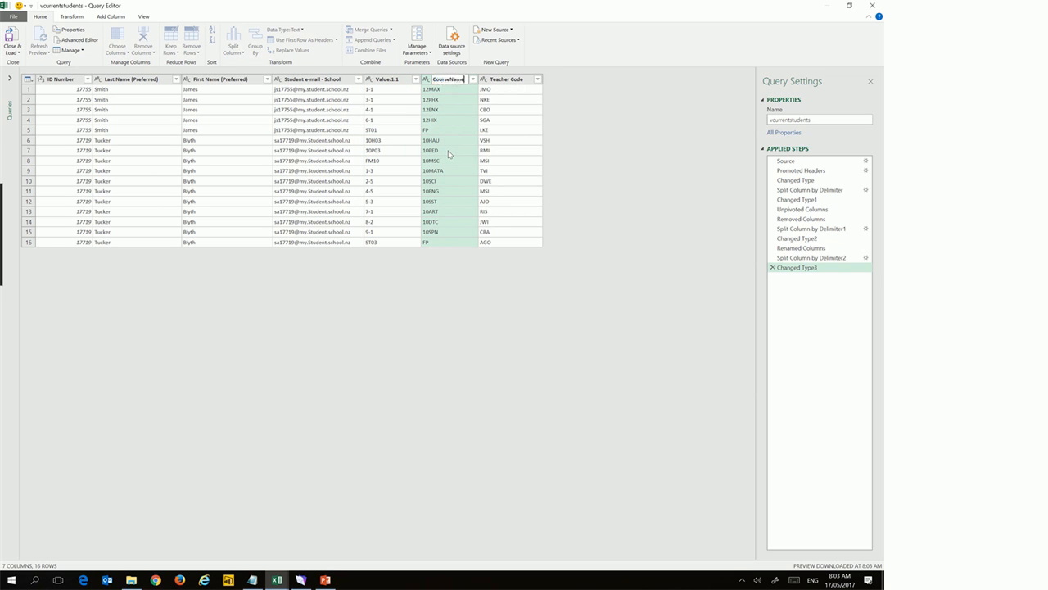
key("Return")
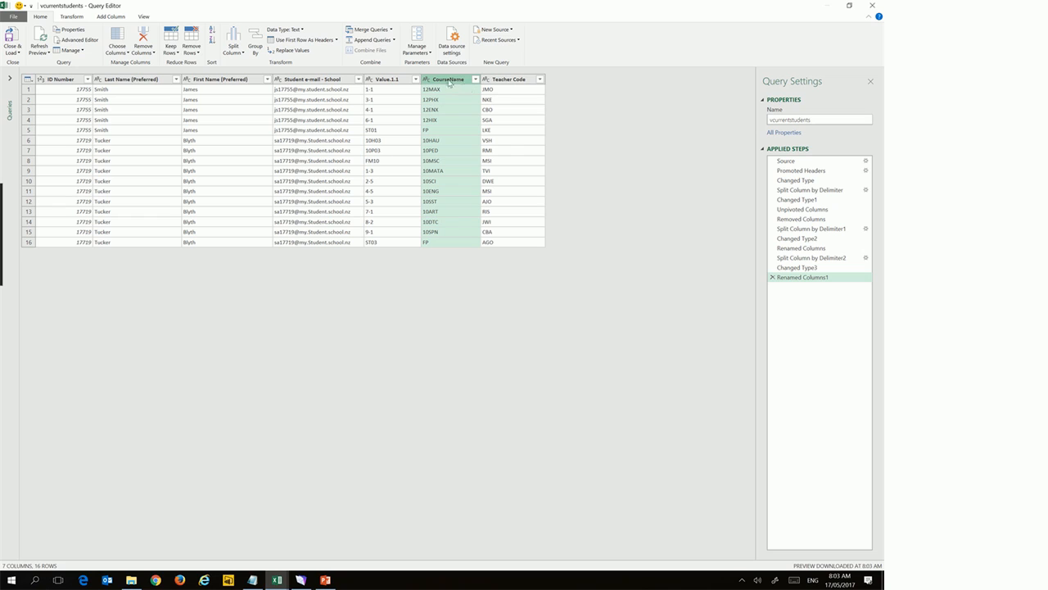
Add a custom column named Year with the formula = 2017 and move it directly before the Value.1.1 column
left_click(508, 79)
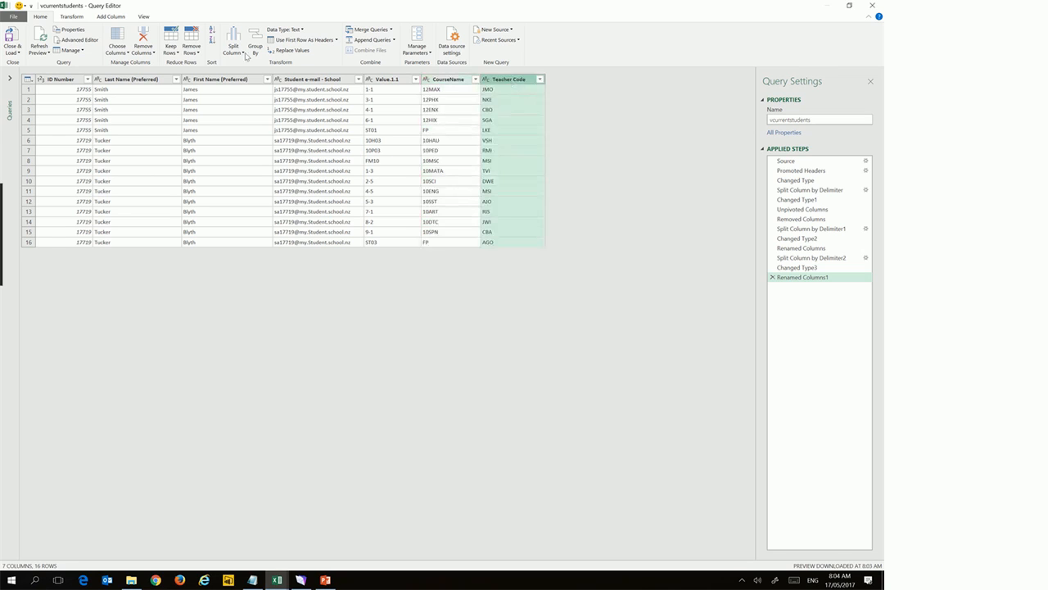
left_click(110, 17)
left_click(49, 45)
left_click_drag(312, 230, 284, 233)
key("BackSpace")
type("Year")
left_click(303, 256)
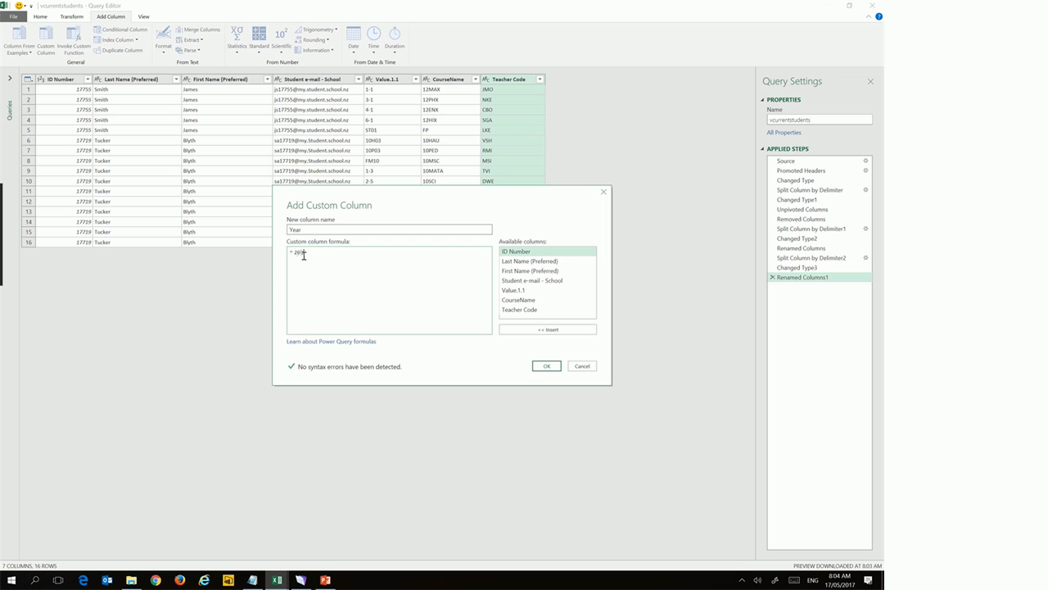
left_click(546, 366)
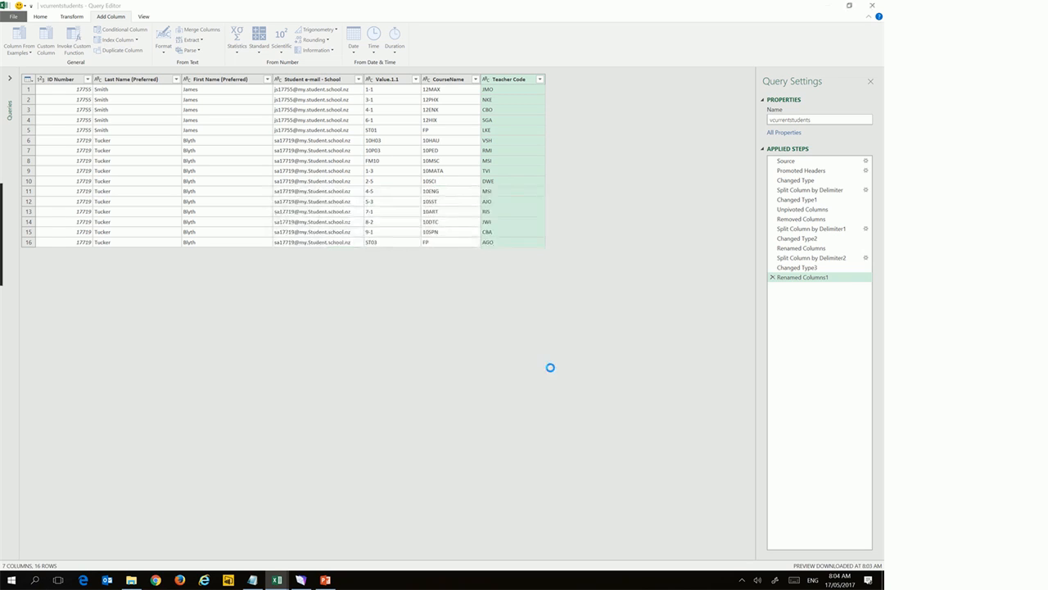
left_click_drag(567, 79, 368, 85)
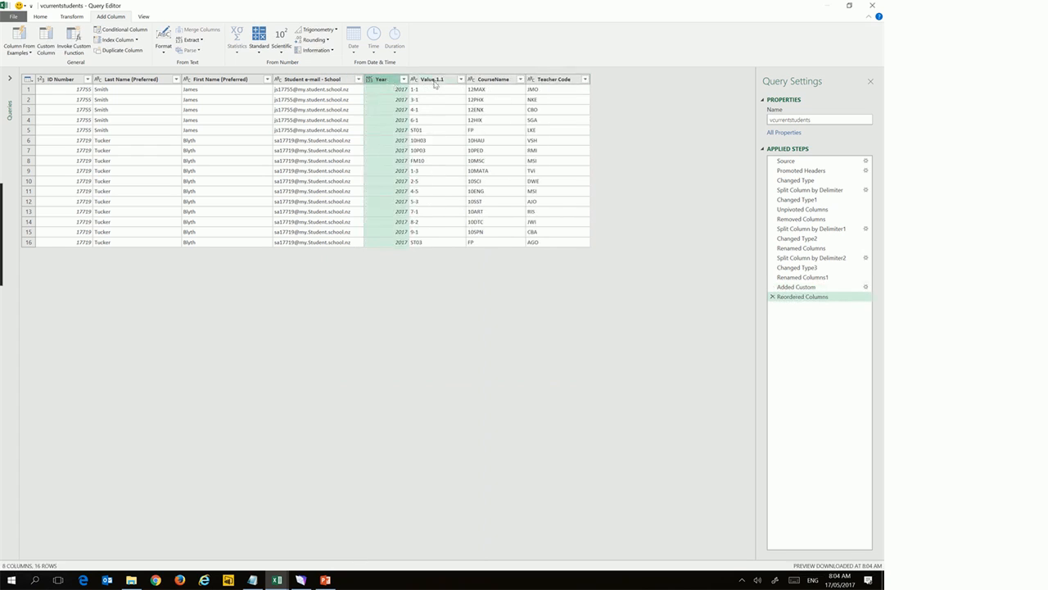
Merge the Year, Value.1.1 and CourseName columns with a custom hyphen separator into a new column named Section Name
left_click(493, 81, "shift")
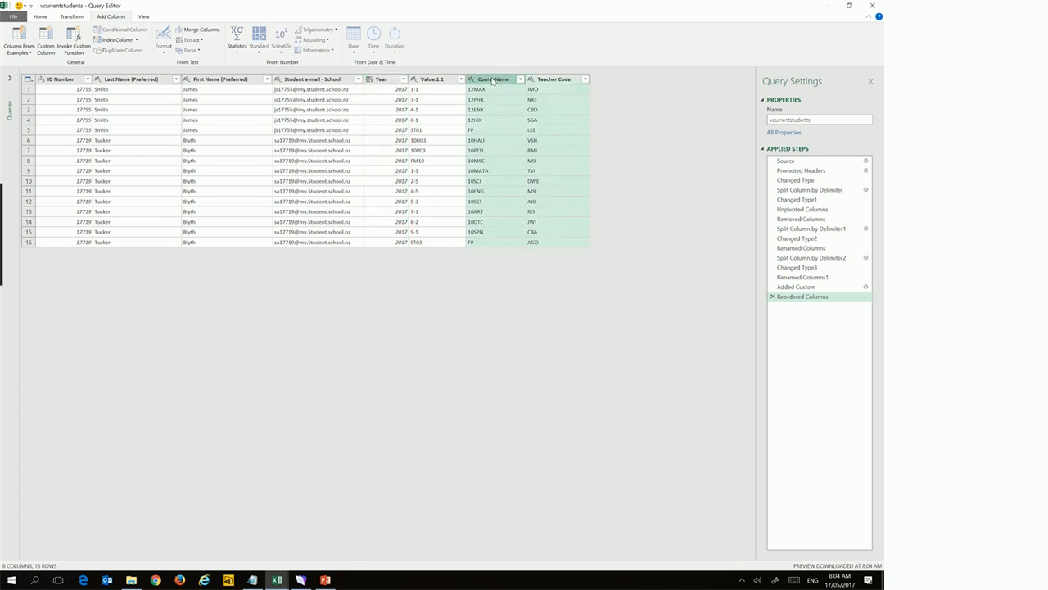
left_click(391, 81)
left_click(482, 80, "shift")
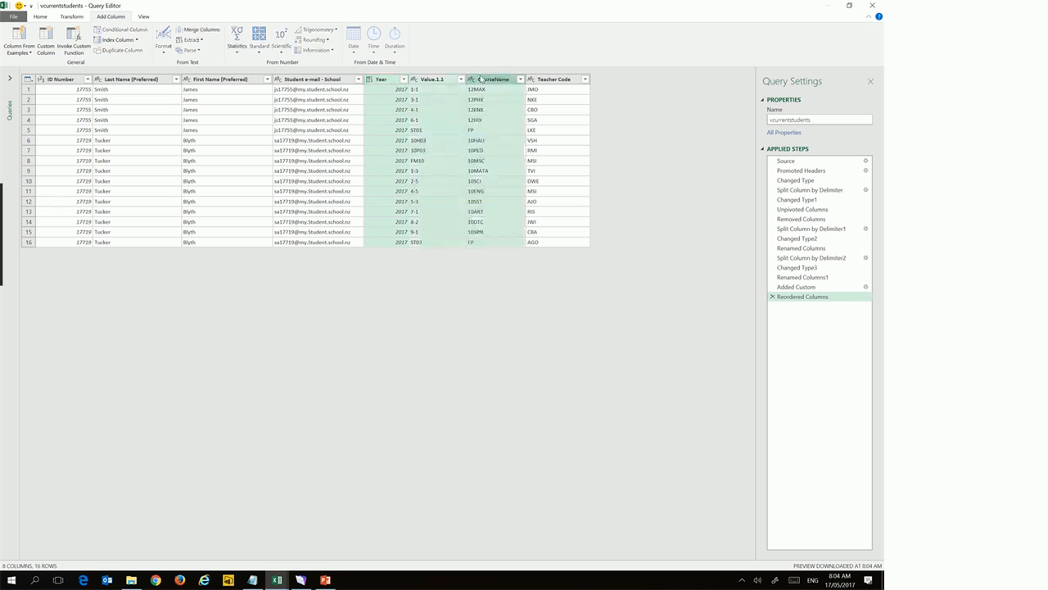
right_click(439, 82)
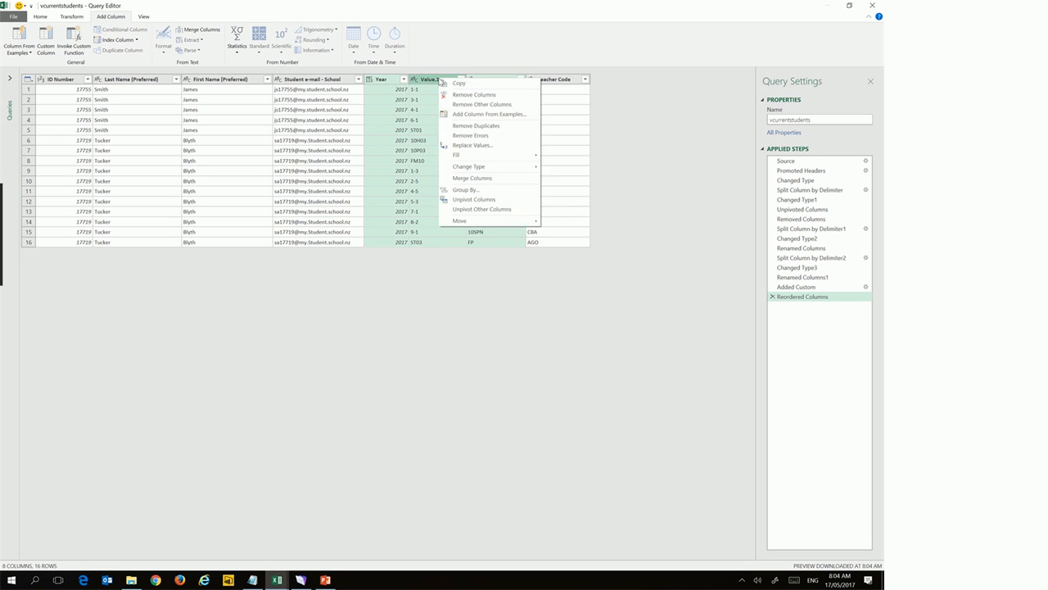
left_click(466, 179)
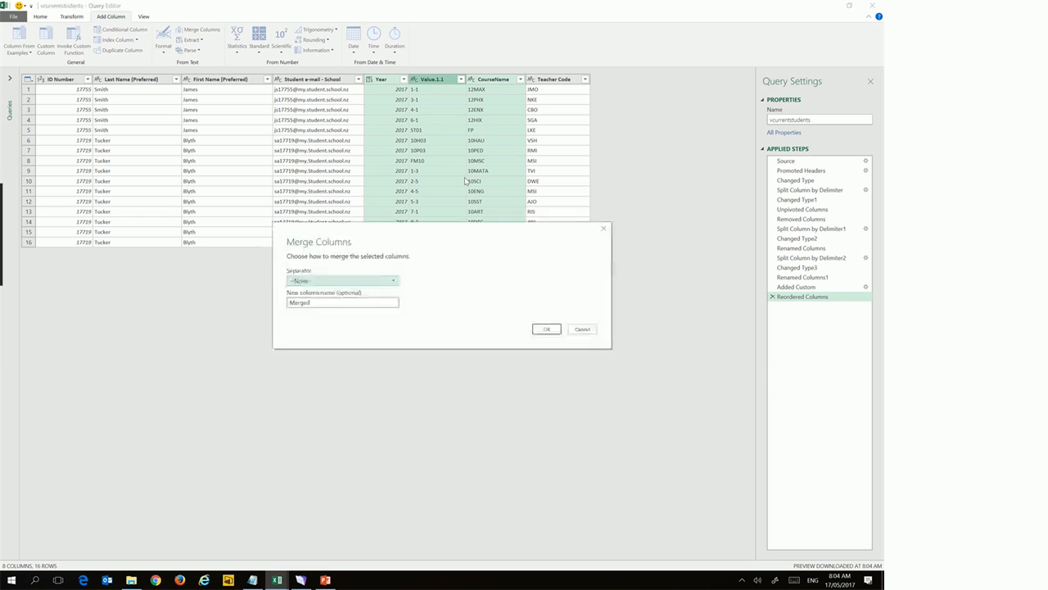
left_click(379, 283)
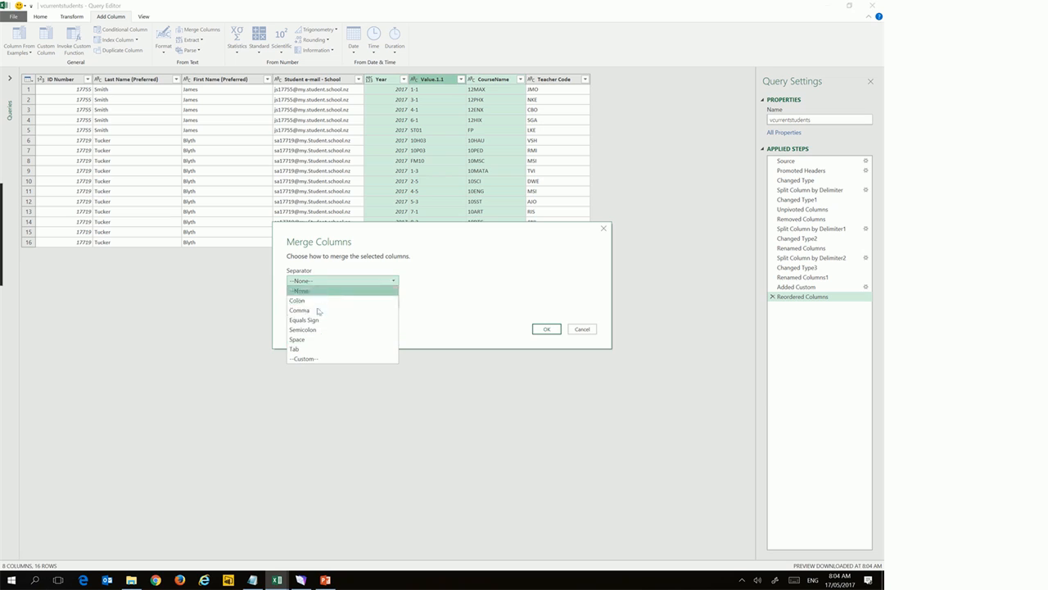
left_click(324, 359)
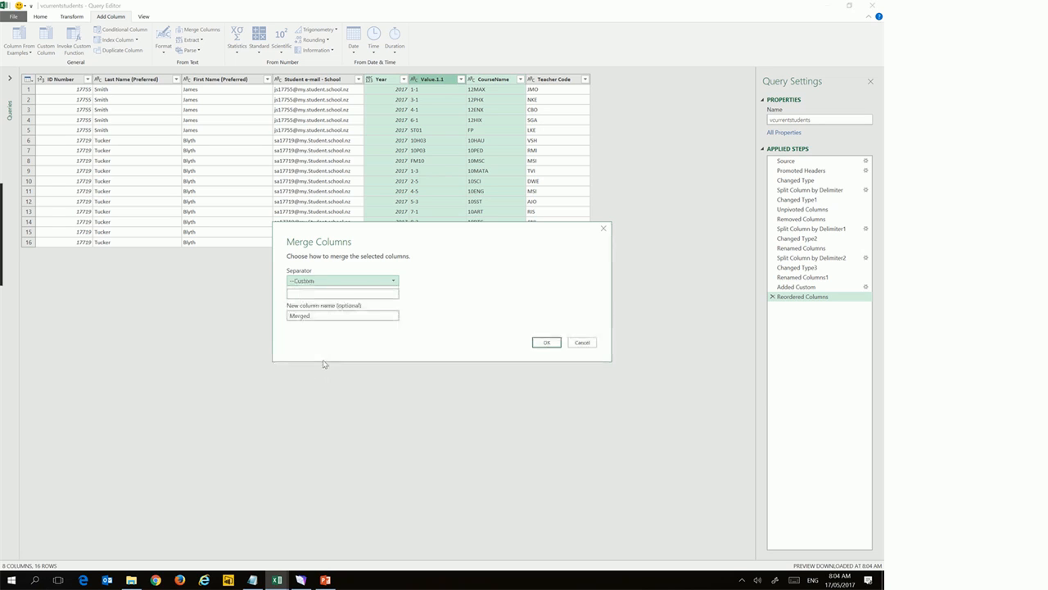
left_click(302, 292)
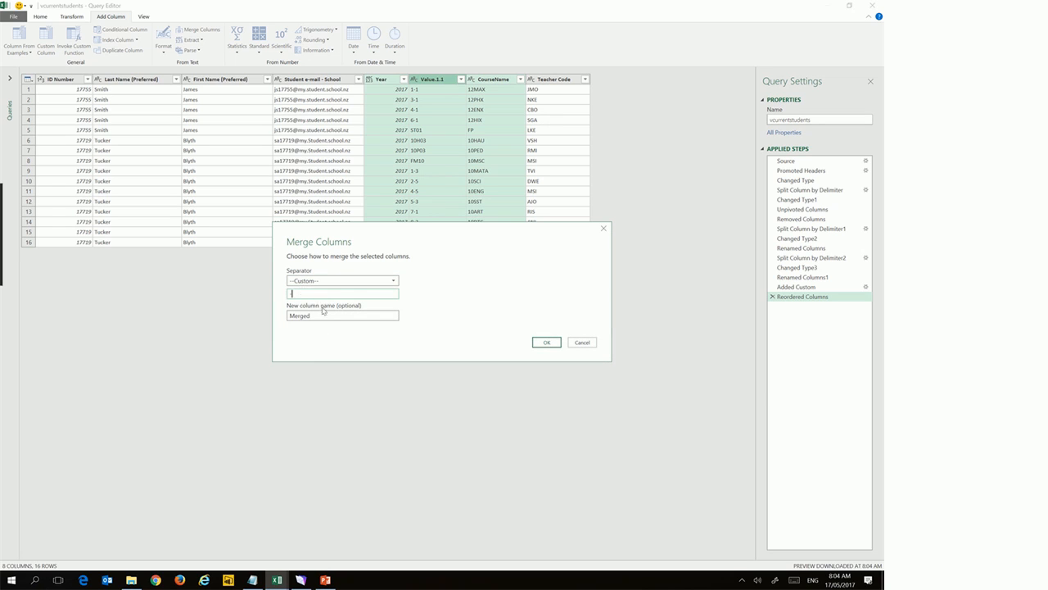
left_click_drag(324, 316, 287, 319)
type("C")
left_click(547, 342)
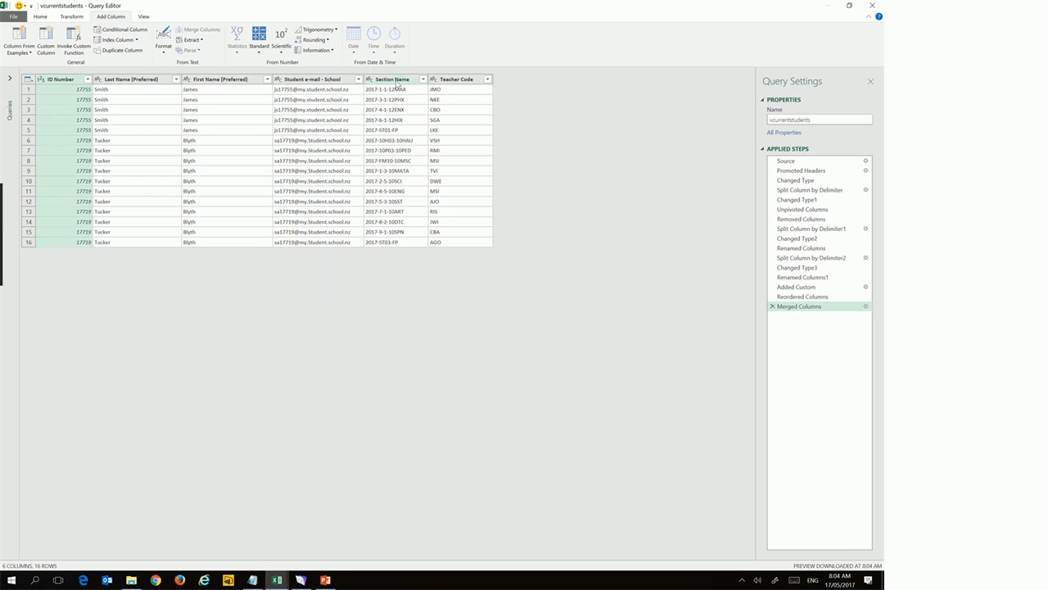
Duplicate the Section Name column twice
left_click(397, 80)
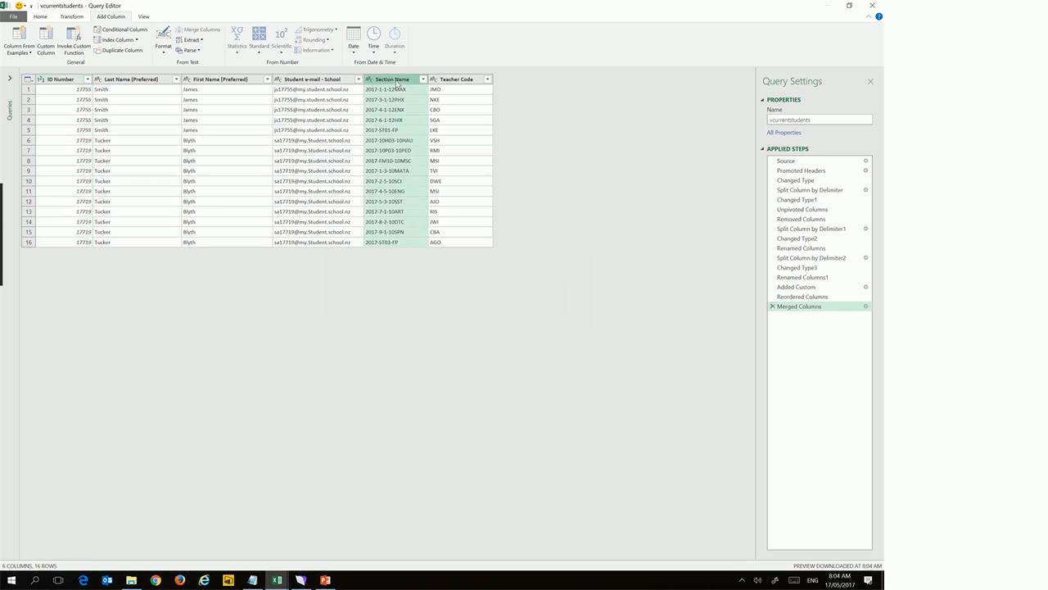
right_click(397, 82)
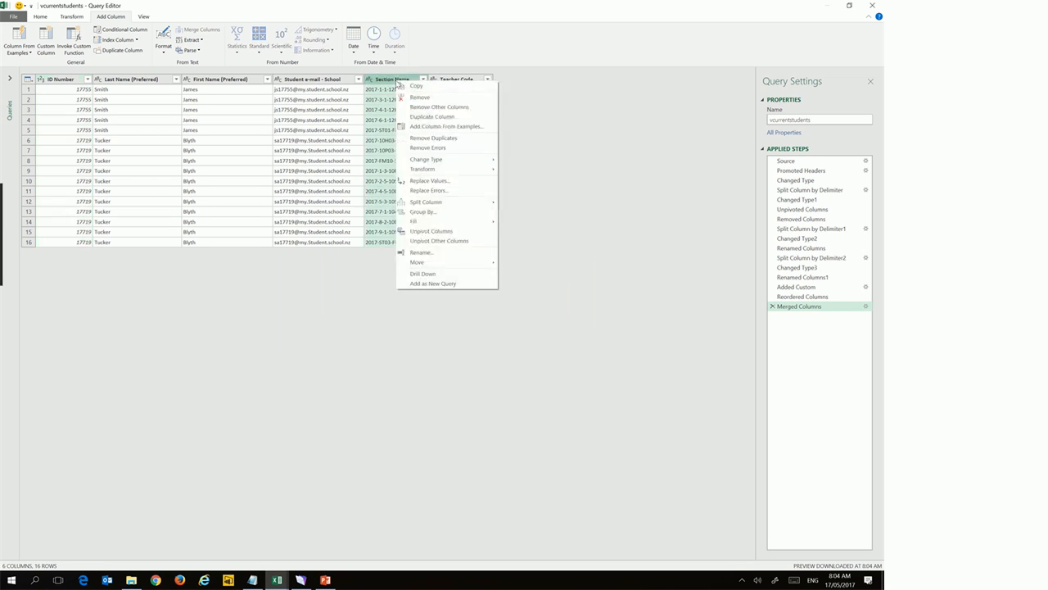
left_click(427, 120)
left_click(401, 81)
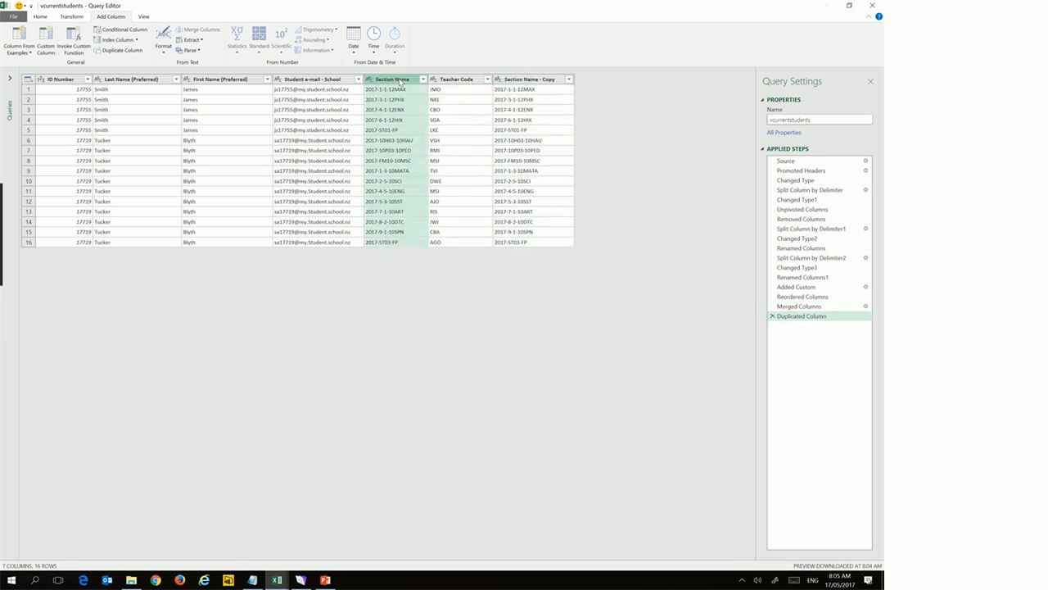
right_click(401, 80)
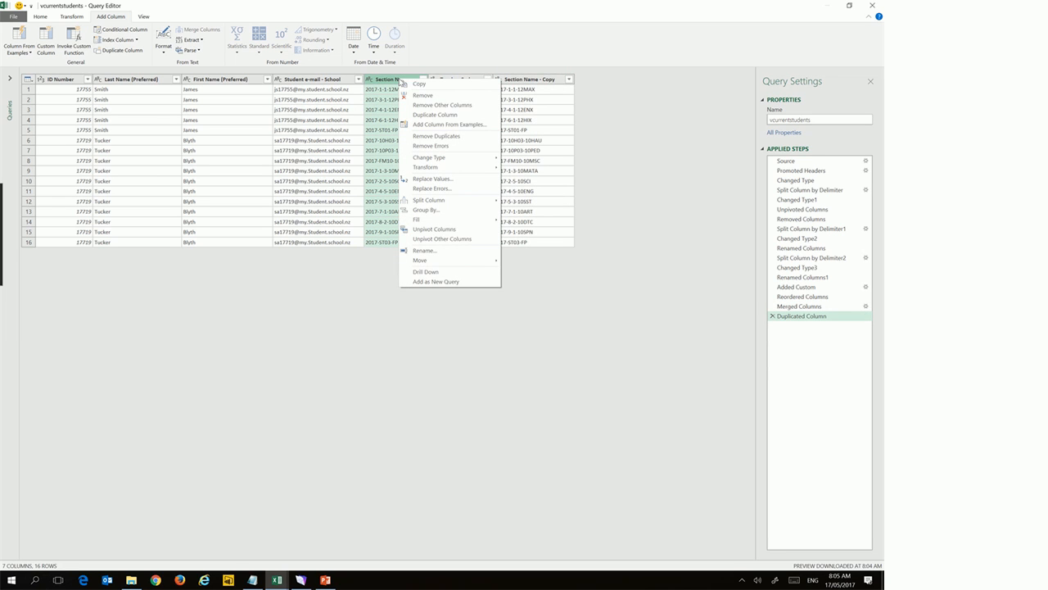
left_click(434, 115)
Rename the Section Name - Copy column to Section ID
left_click(524, 81)
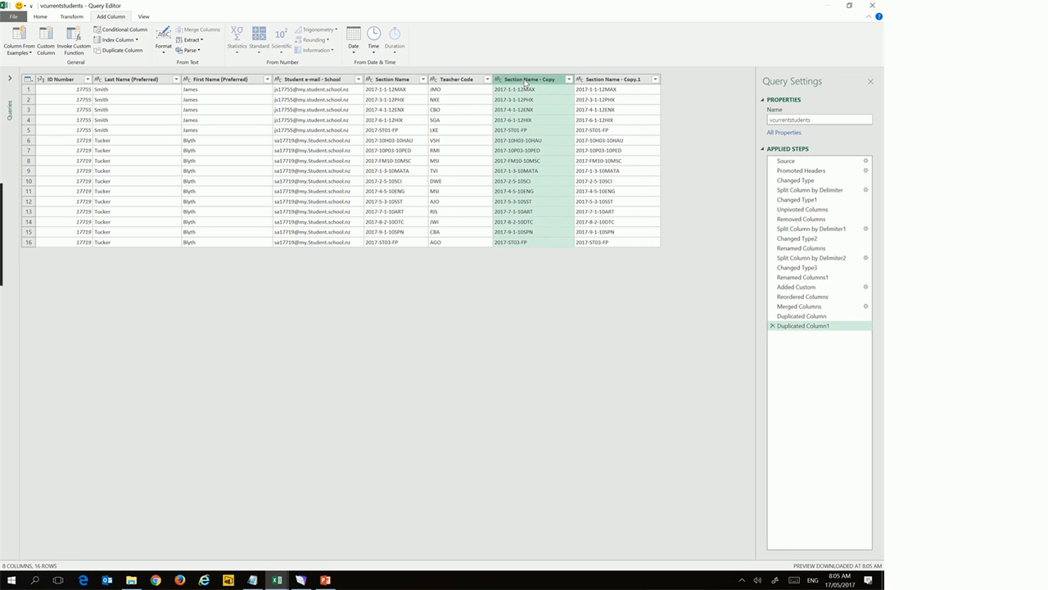
right_click(524, 81)
left_click(526, 82)
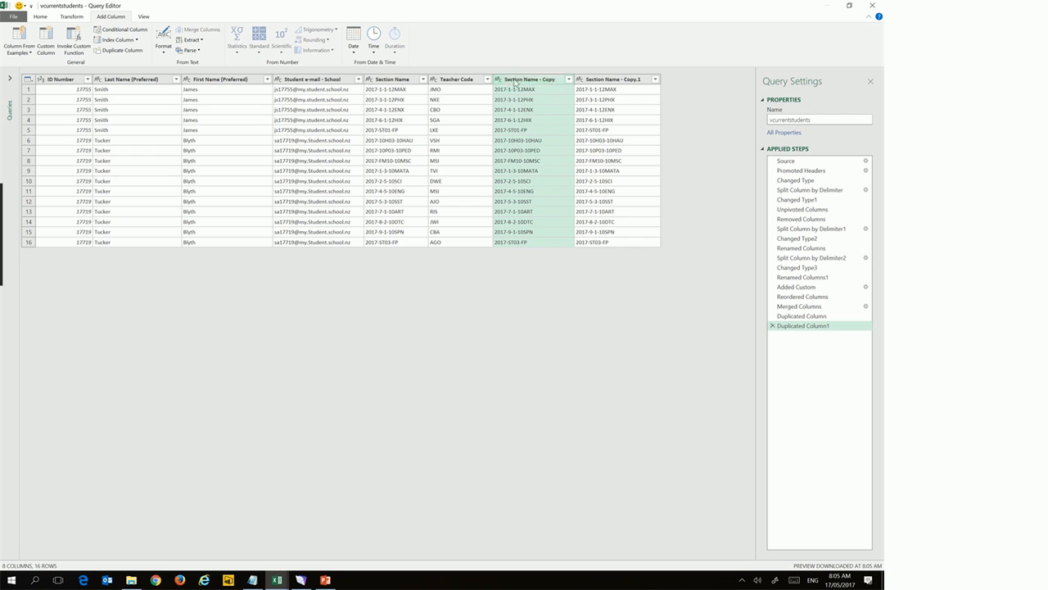
right_click(515, 82)
left_click(538, 250)
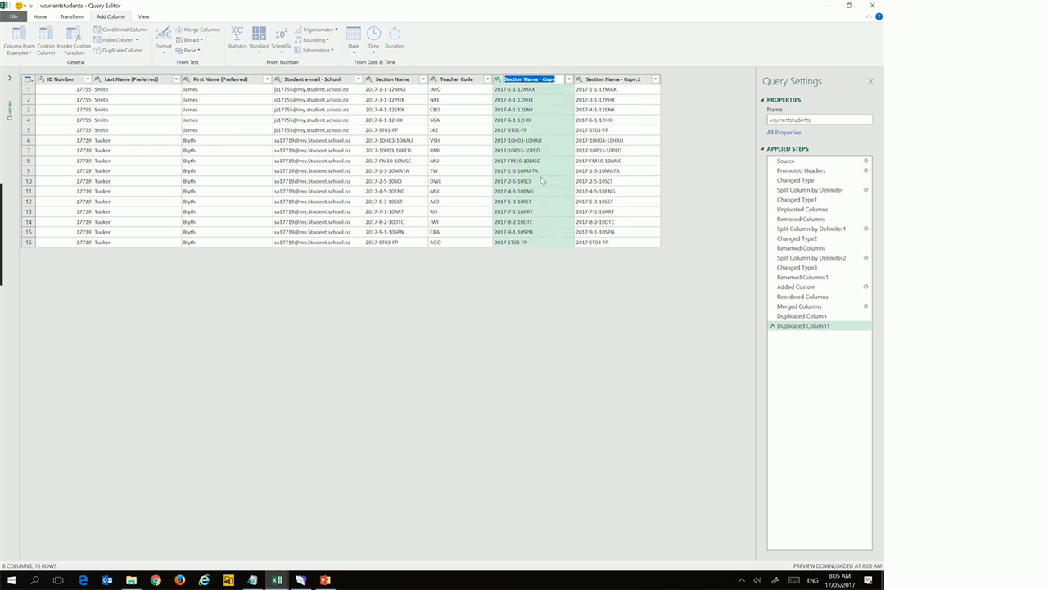
type("Section ID")
key("Return")
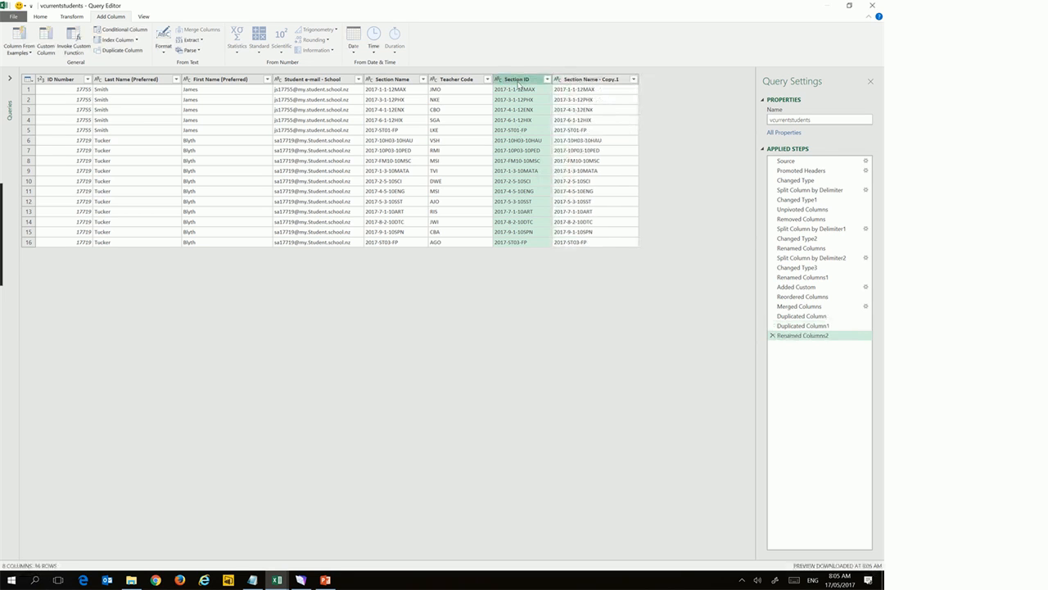
Replace every hyphen in the Section ID column with an empty value
right_click(520, 81)
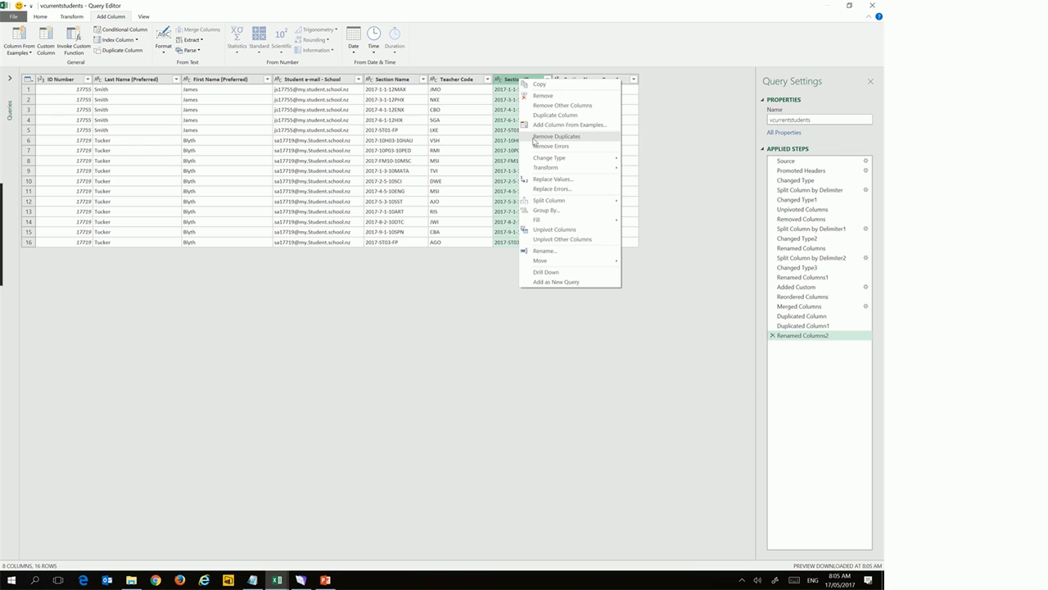
left_click(557, 180)
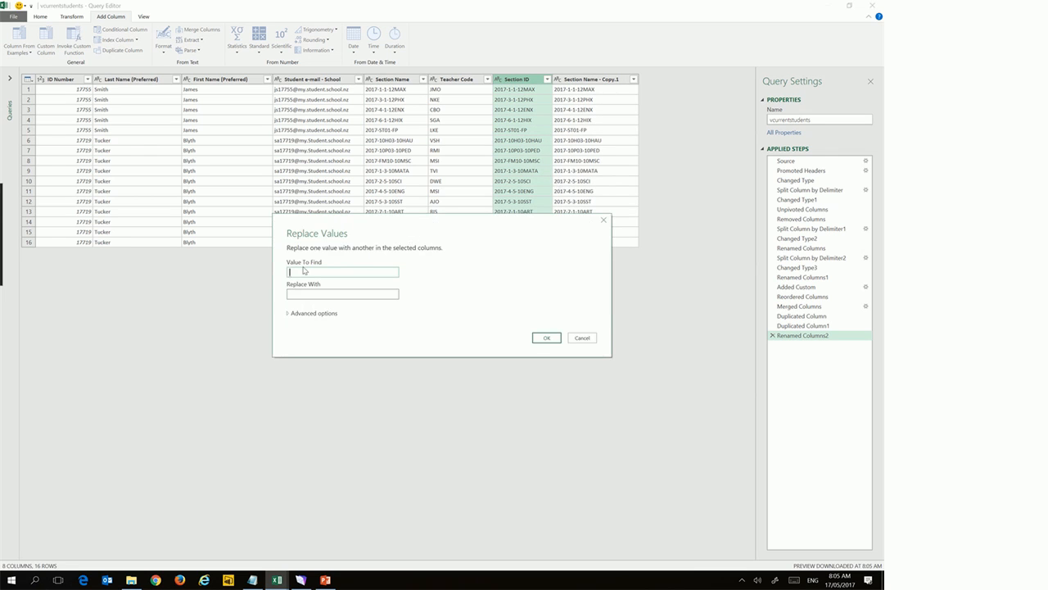
left_click(300, 293)
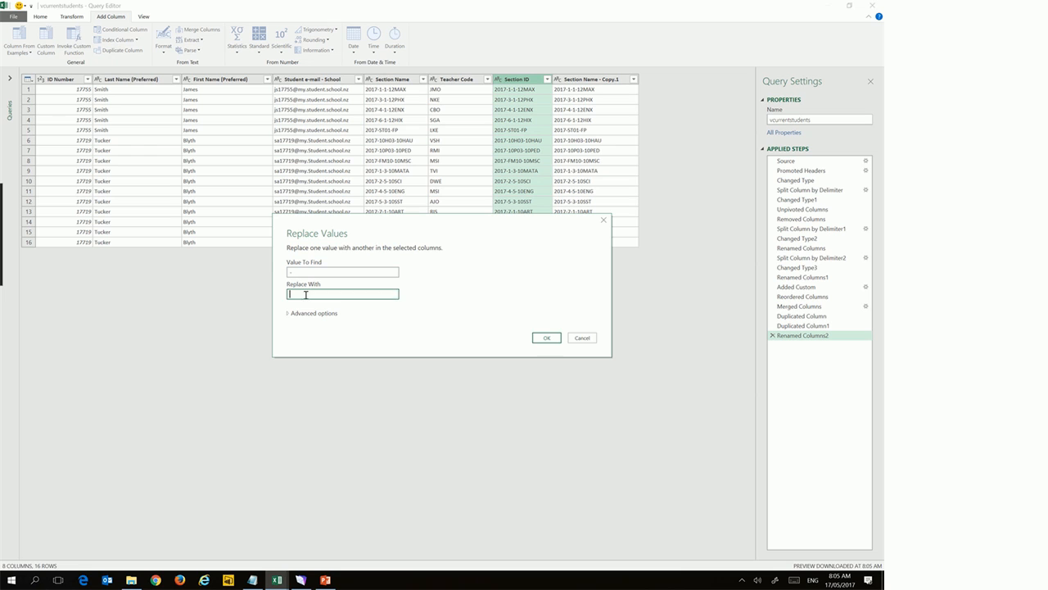
left_click(547, 338)
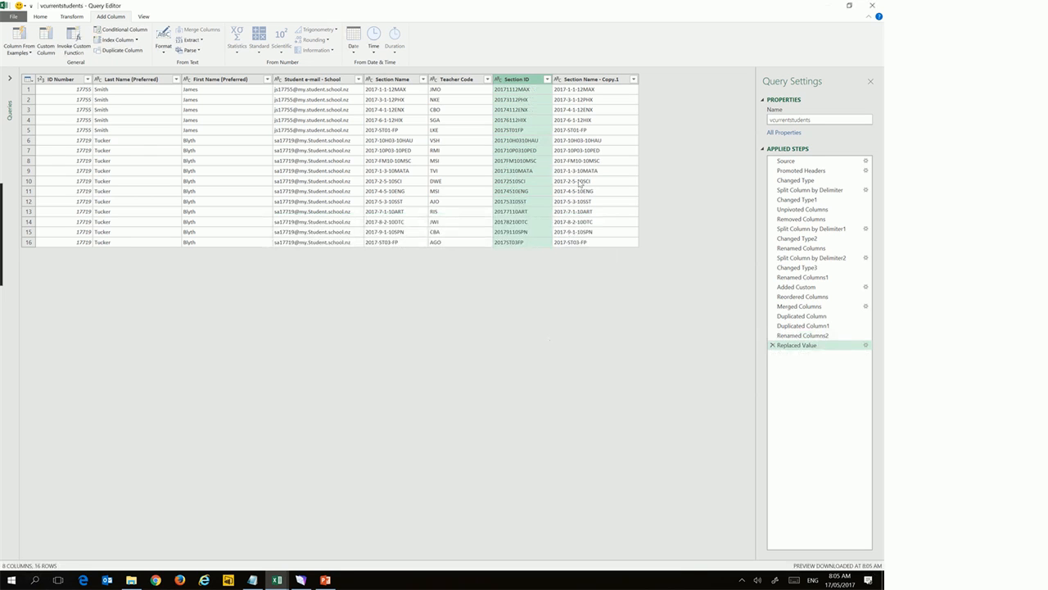
Split the Section Name - Copy.1 column by a custom hyphen delimiter at the right-most delimiter
left_click(579, 79)
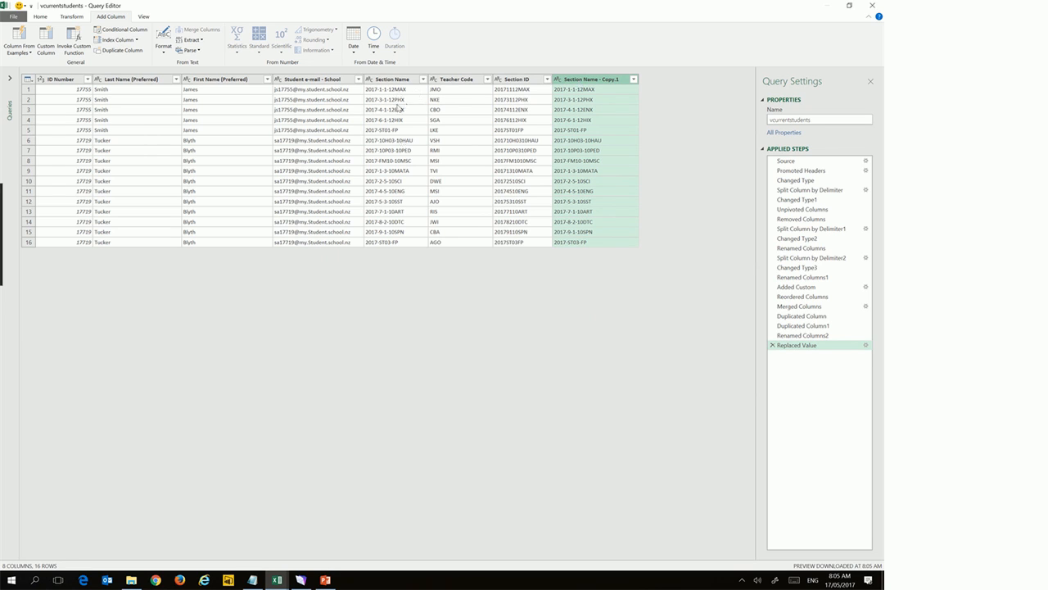
right_click(596, 84)
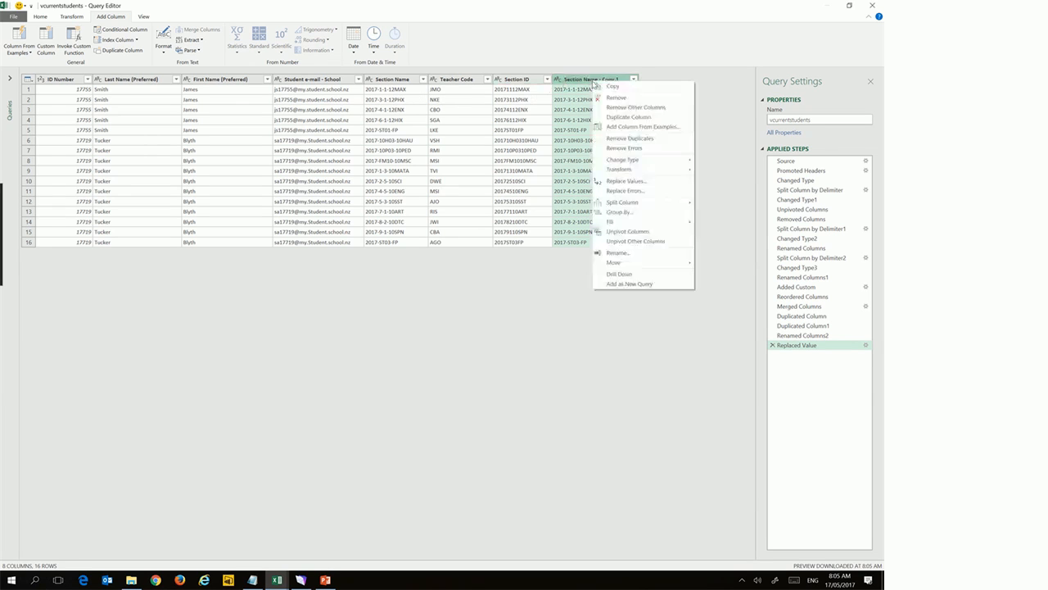
mouse_move(638, 204)
left_click(717, 203)
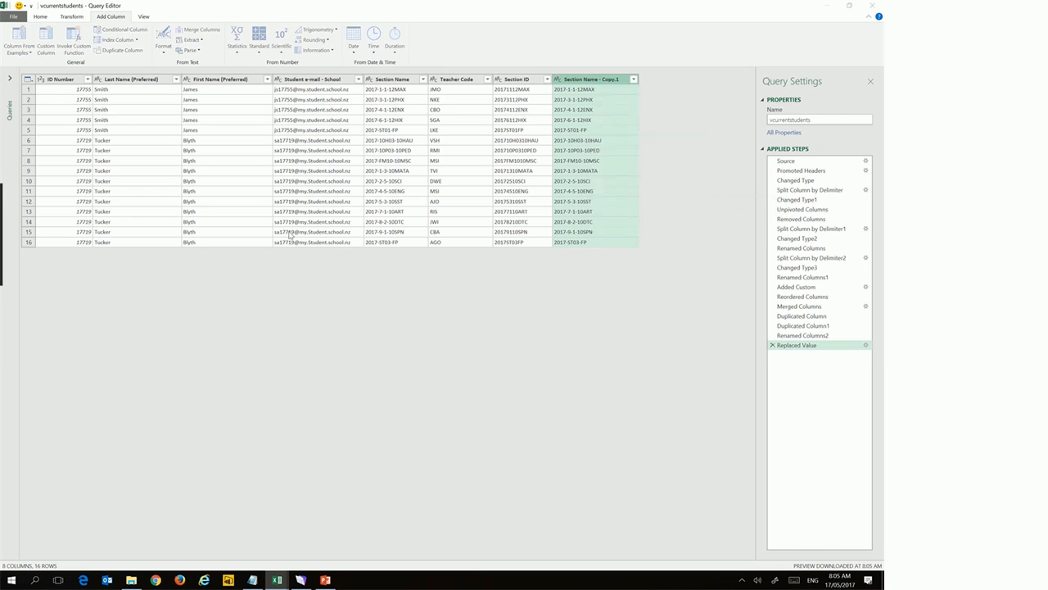
left_click(310, 305)
left_click(547, 354)
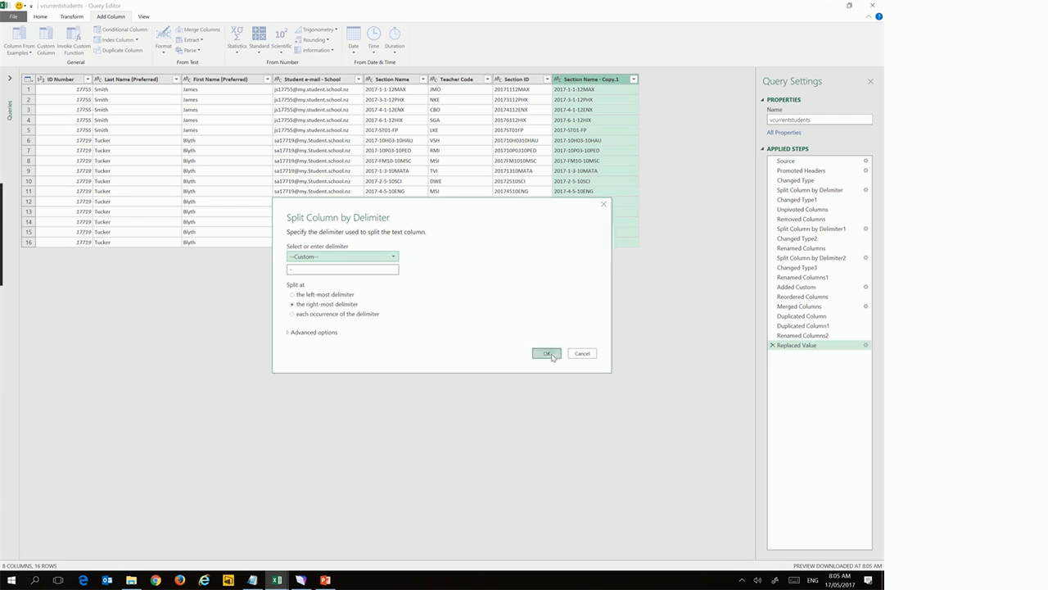
Rename the Section Name - Copy.1.2 column to Coursename and remove the Section Name - Copy.1.1 column
right_click(669, 79)
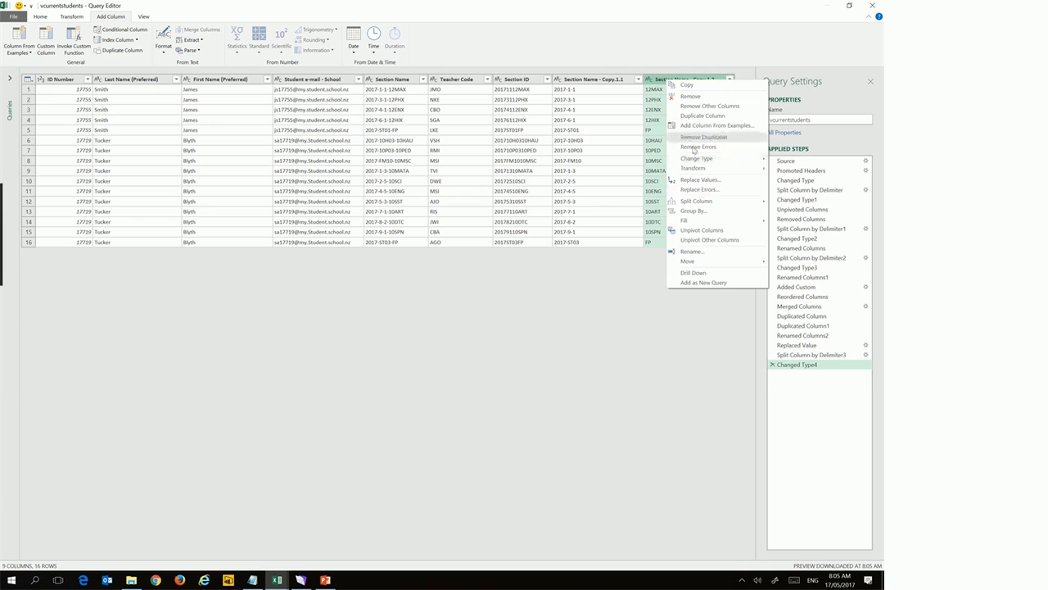
left_click(692, 251)
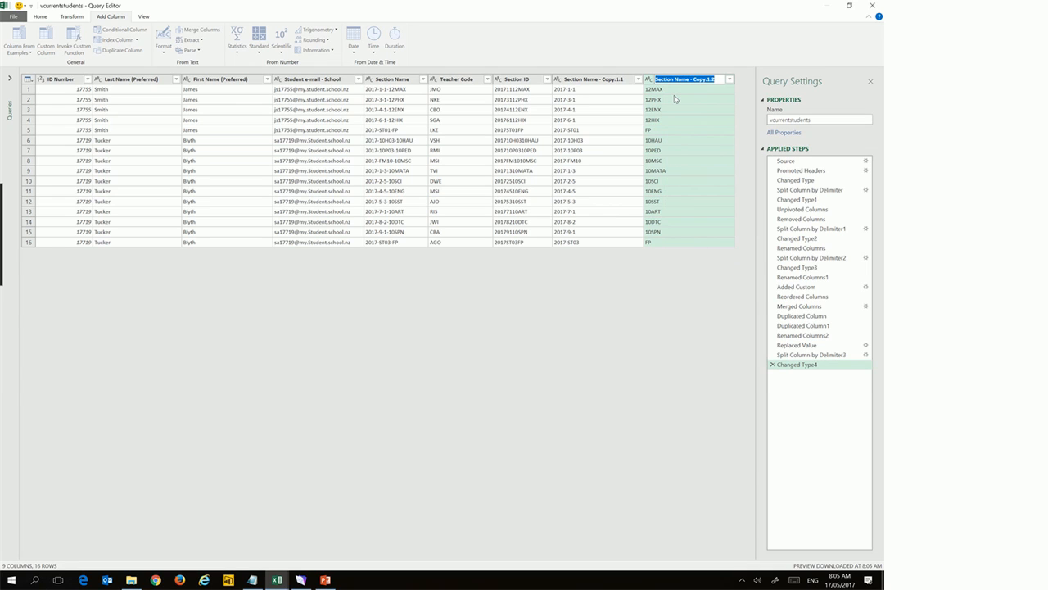
type("C")
key("Return")
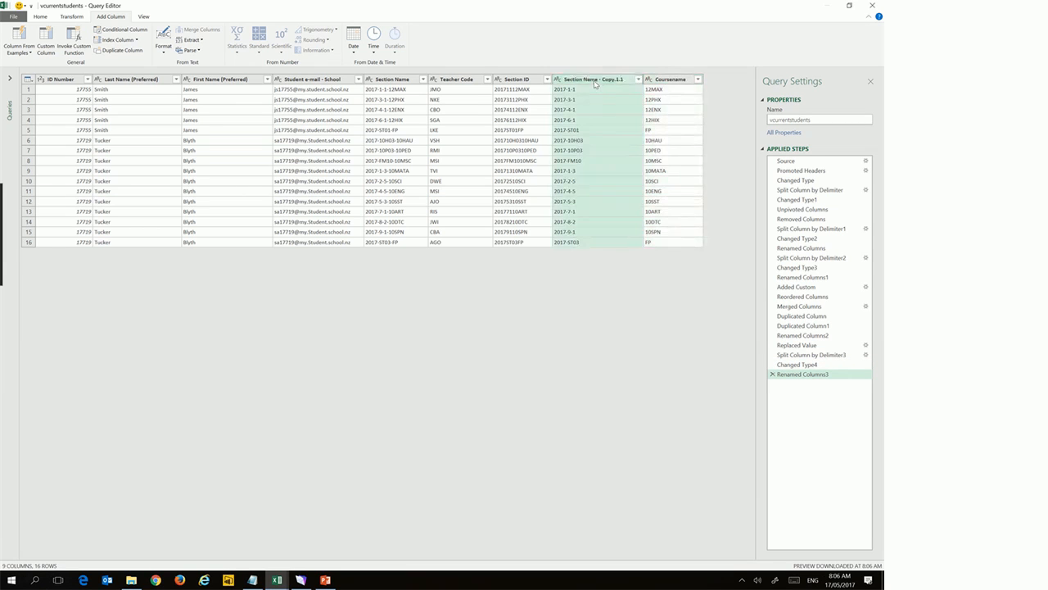
right_click(595, 82)
left_click(612, 97)
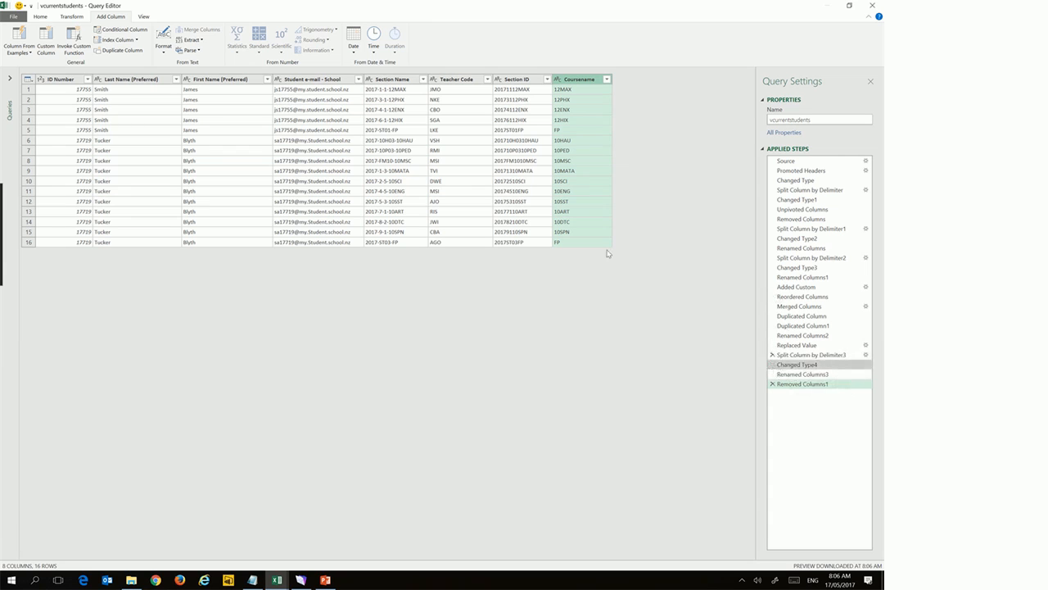
Review the full vcurrentstudents query code in the Advanced Editor and close it without changes
left_click(39, 18)
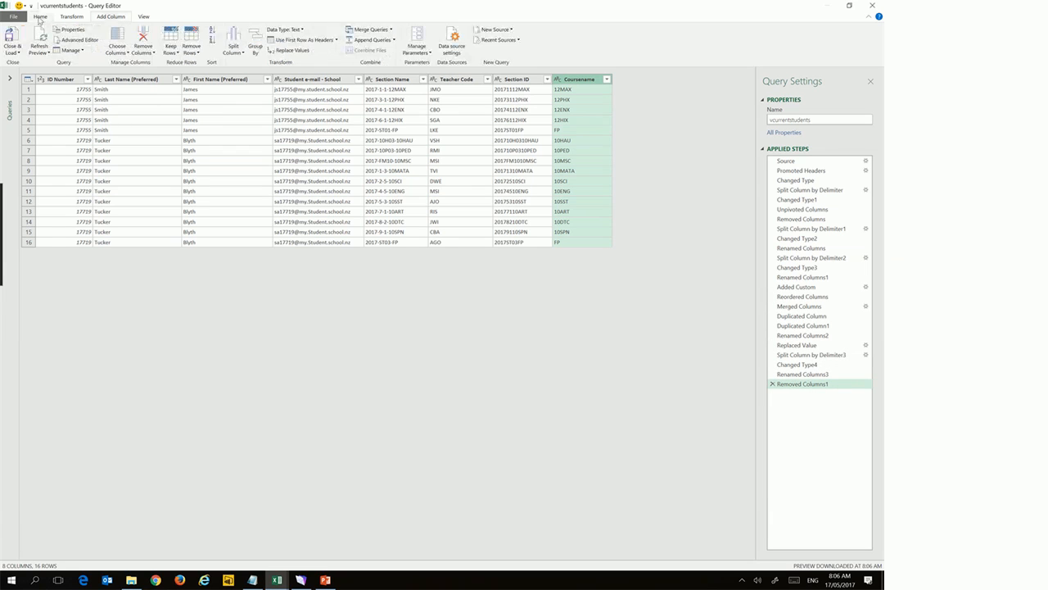
left_click(90, 40)
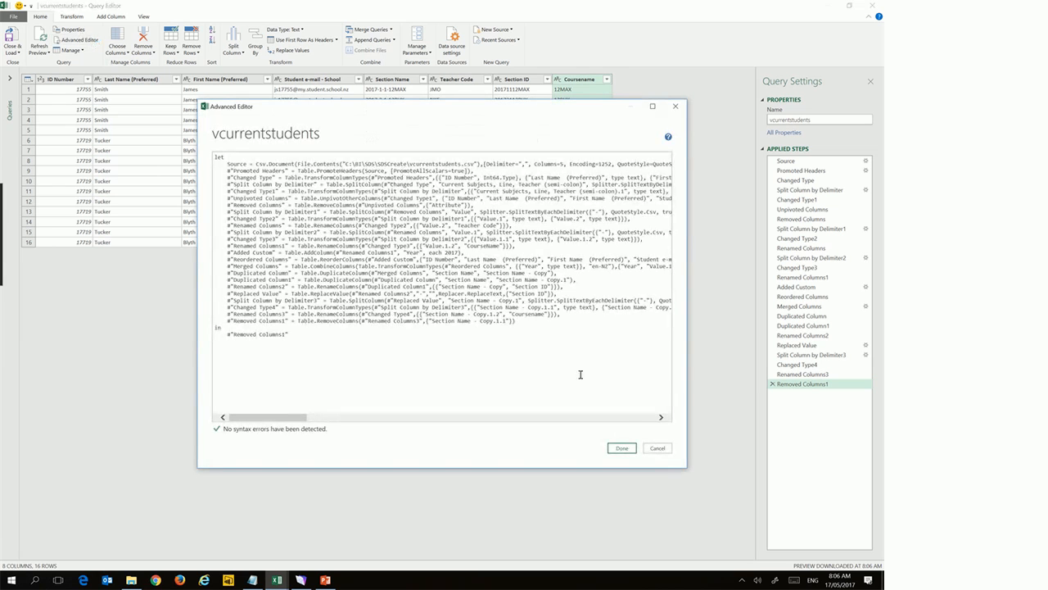
left_click(660, 448)
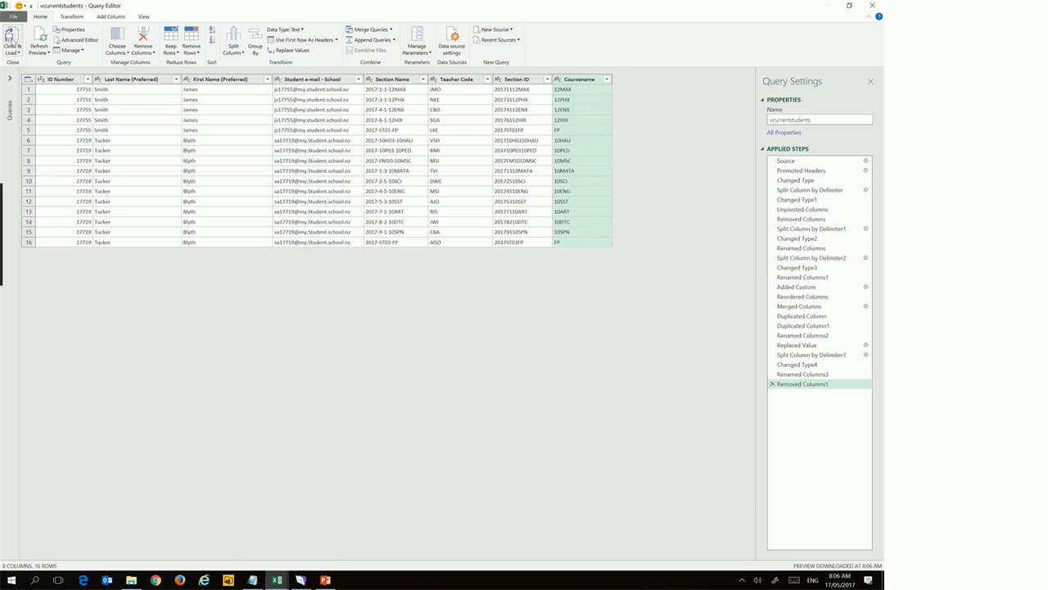
Close the query and load its results into the workbook, then check the workbook's query list and both worksheets
left_click(11, 41)
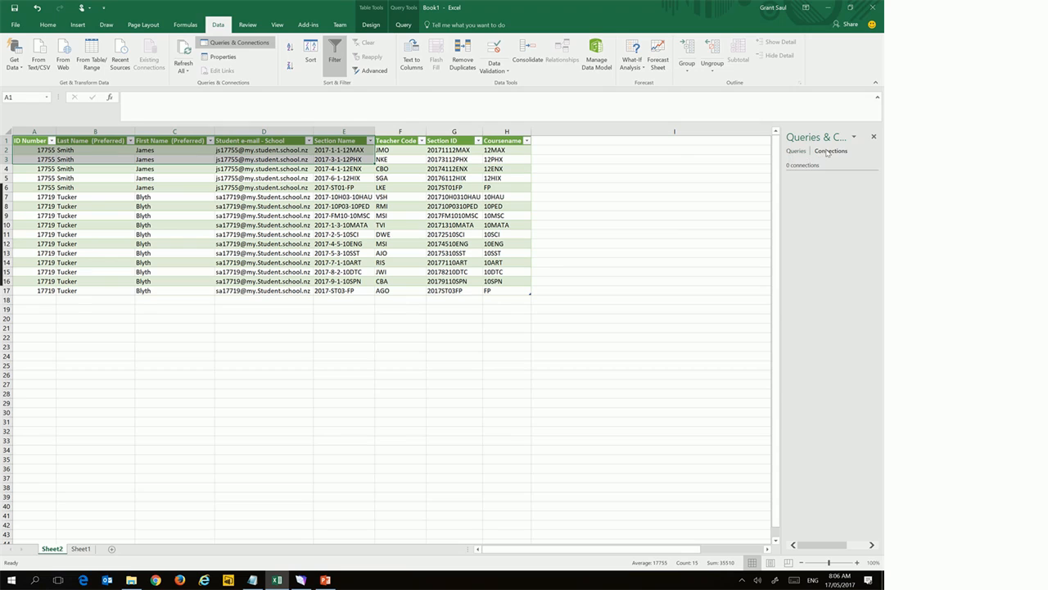
left_click(796, 152)
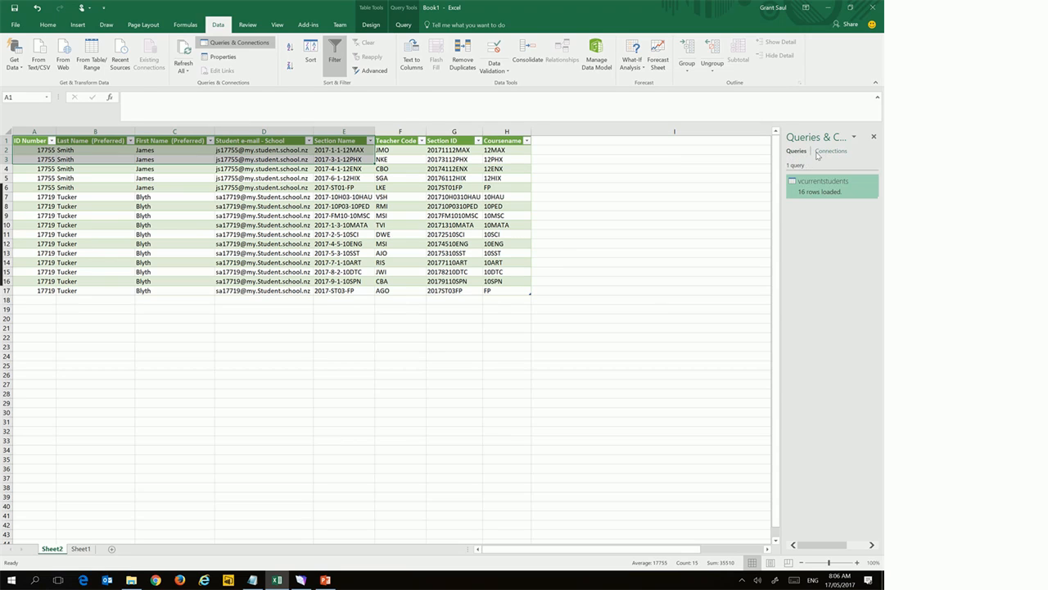
left_click(80, 549)
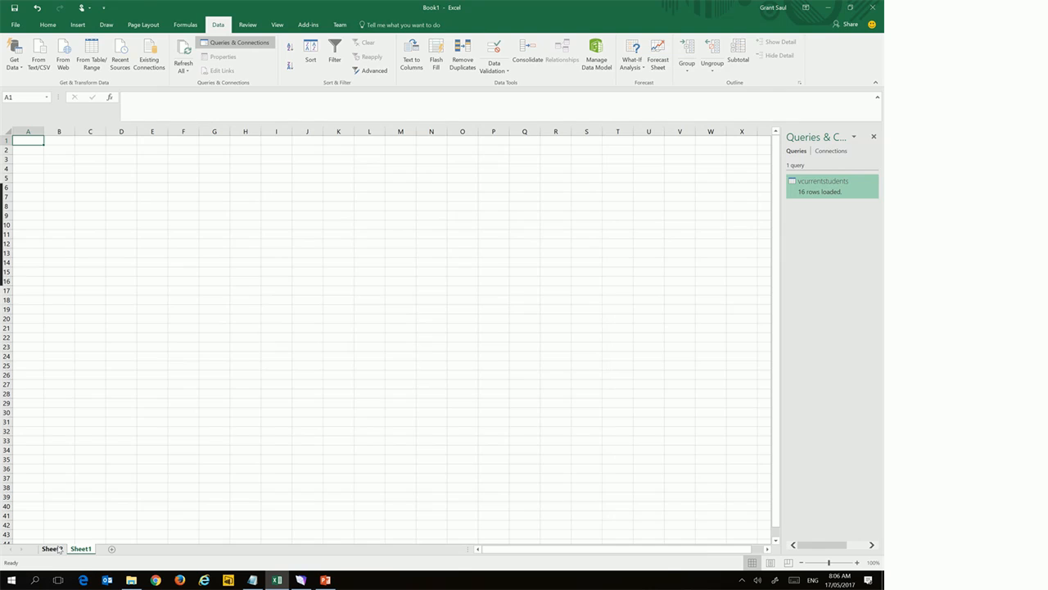
left_click(53, 548)
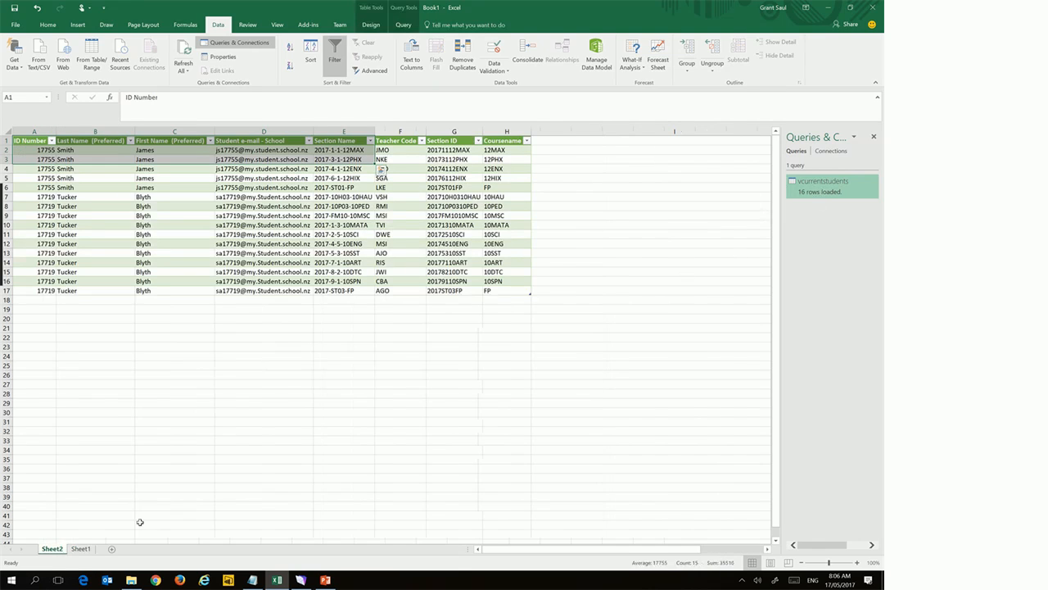